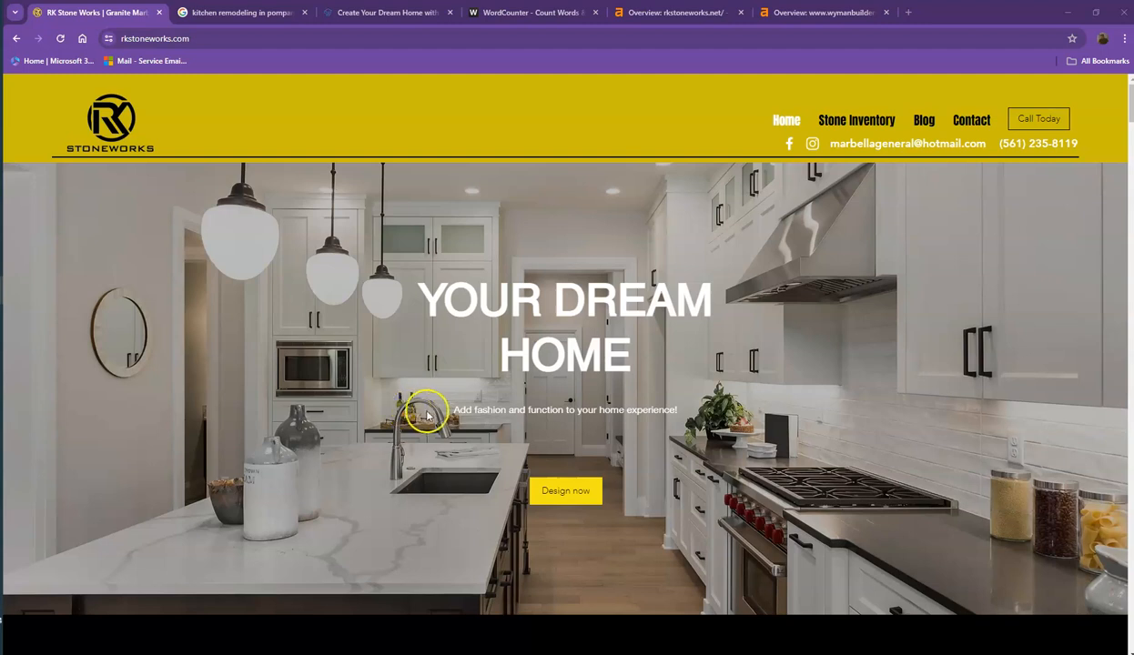
# Look over the opening sections of the RK Stoneworks homepage, from the hero banner to Design Made Easy.
pyautogui.scroll(-5, 427, 412)
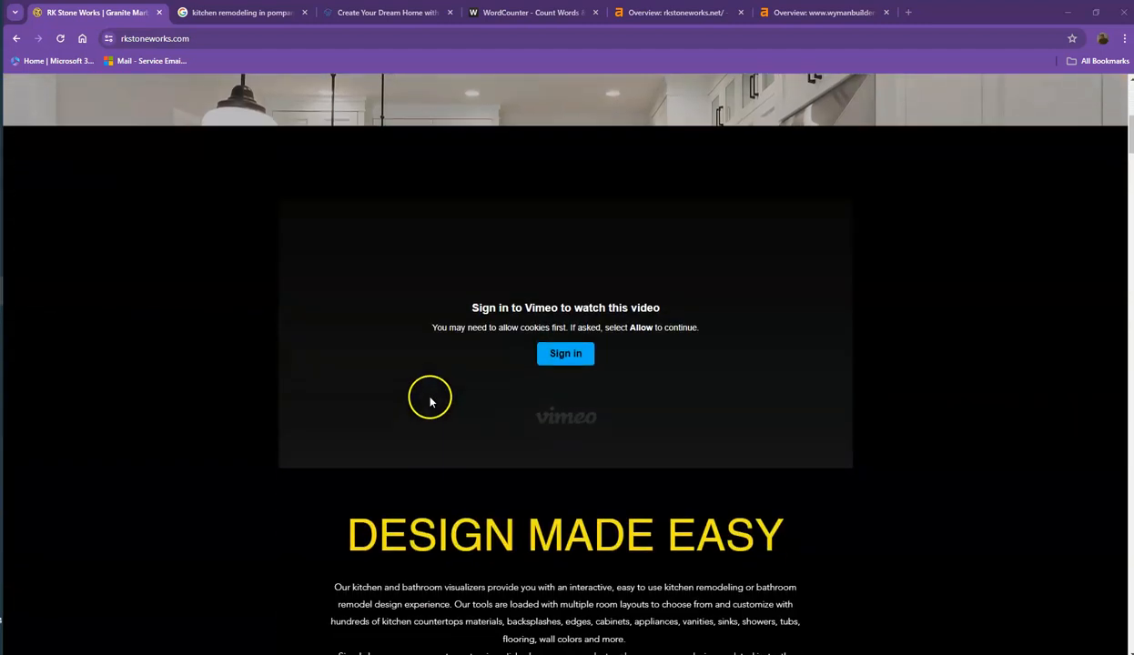
pyautogui.scroll(-3, 433, 393)
pyautogui.scroll(5, 433, 387)
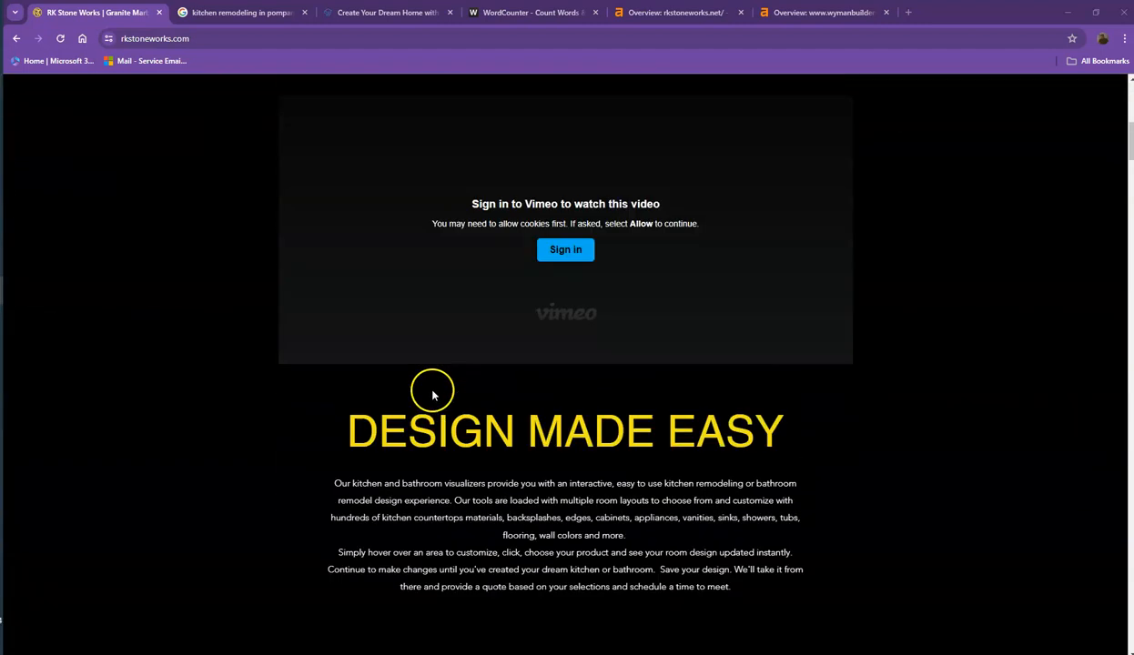
pyautogui.scroll(3, 419, 395)
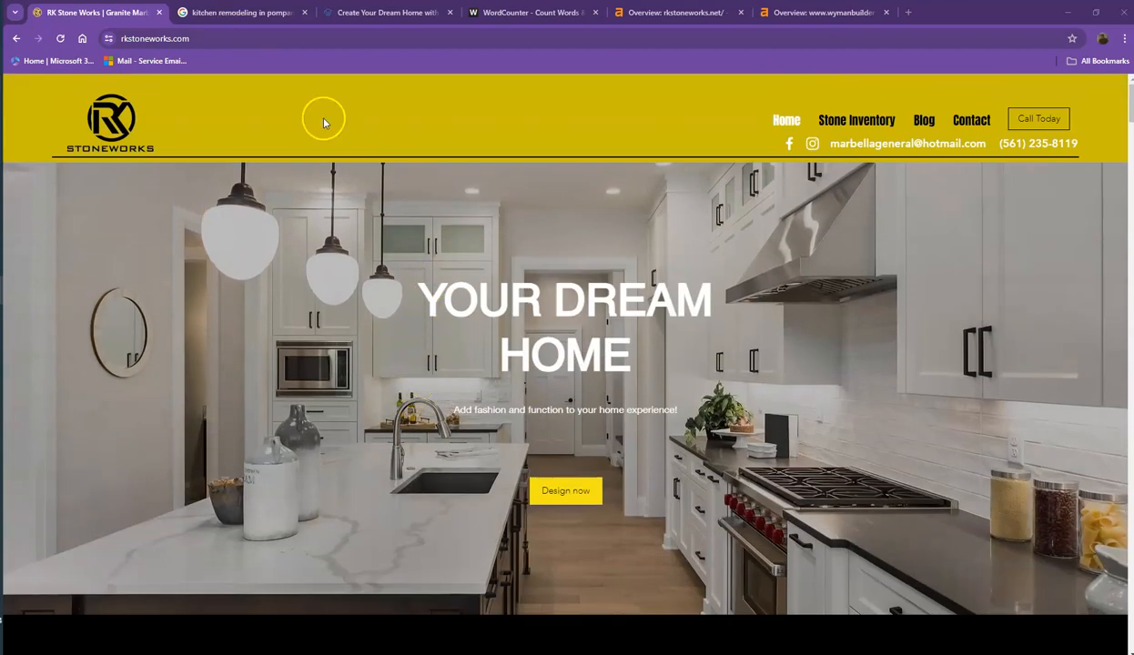
# Switch to the Wyman Builders homepage and review its banner, category links, showroom section and kitchen remodeling text.
pyautogui.click(393, 20)
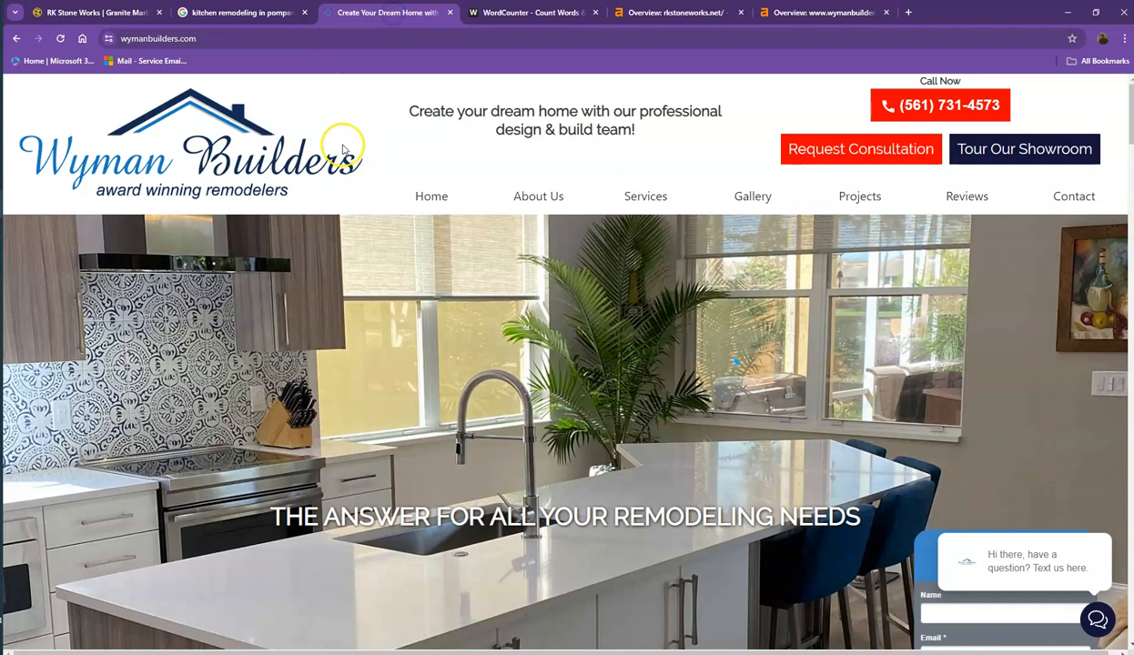
pyautogui.scroll(-3, 370, 266)
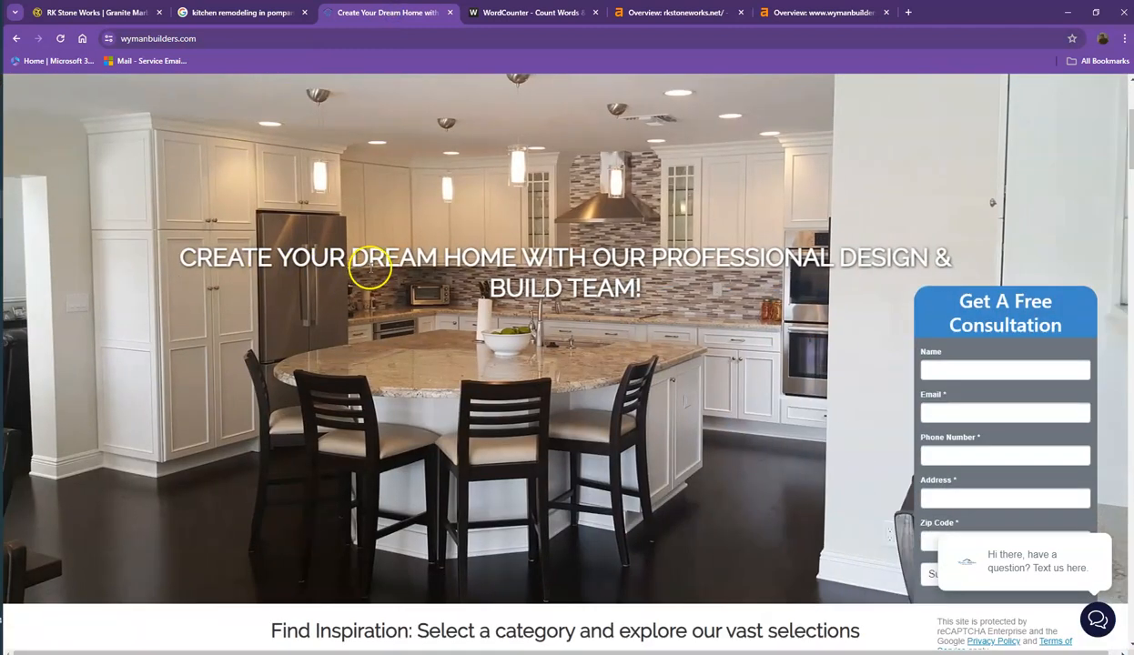
pyautogui.scroll(-3, 371, 264)
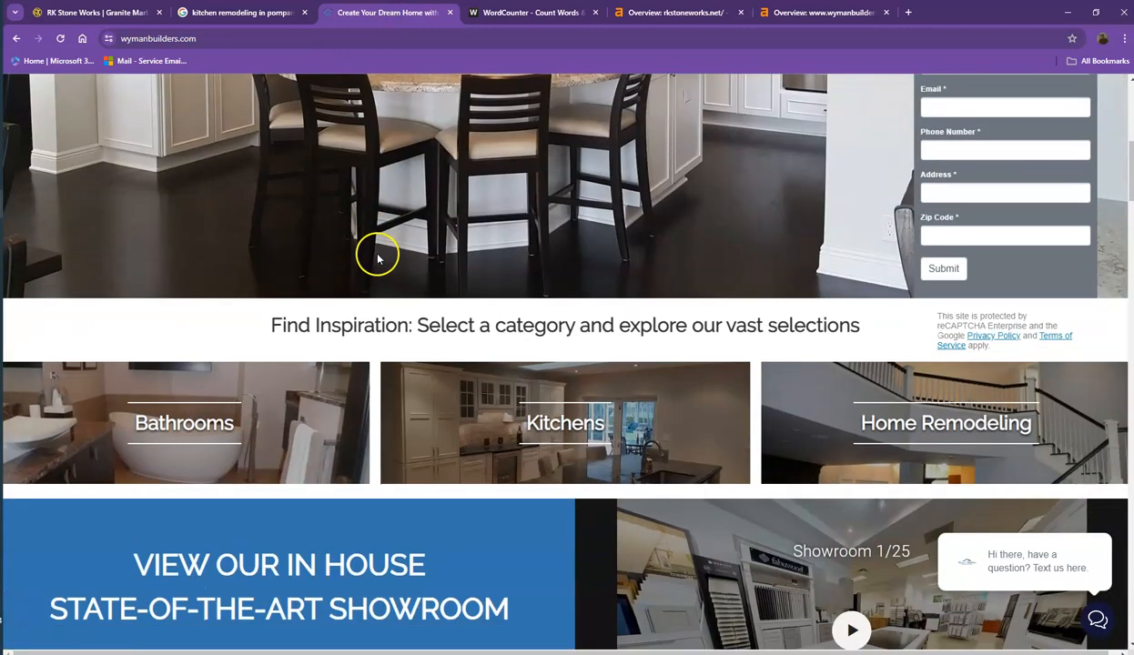
pyautogui.scroll(-3, 380, 250)
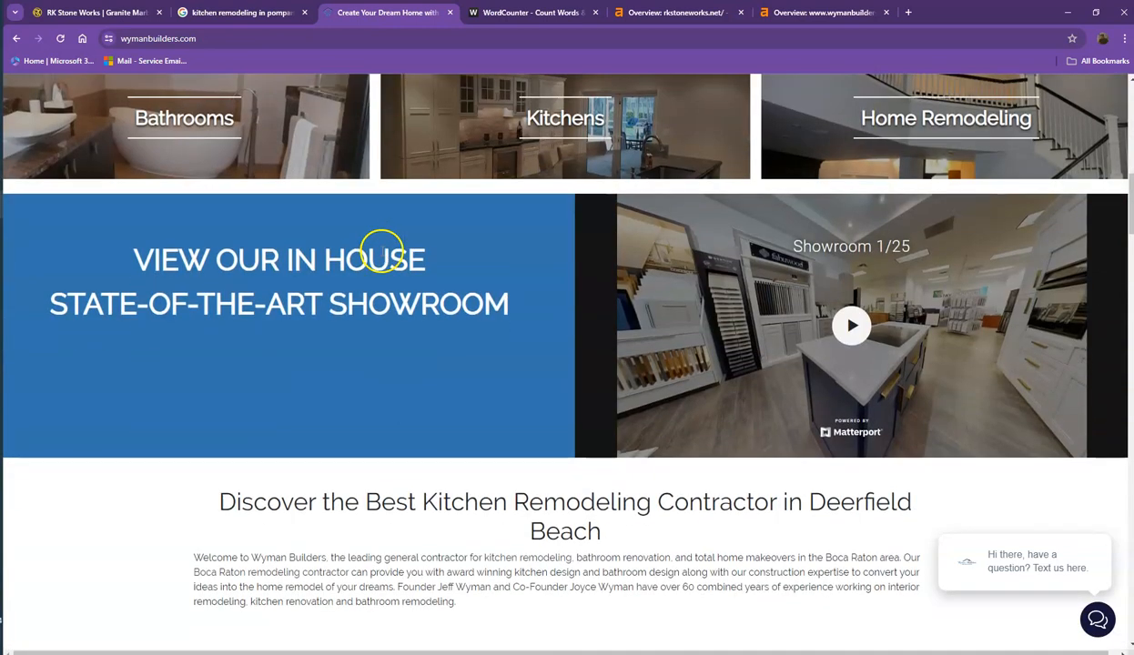
pyautogui.scroll(-3, 392, 246)
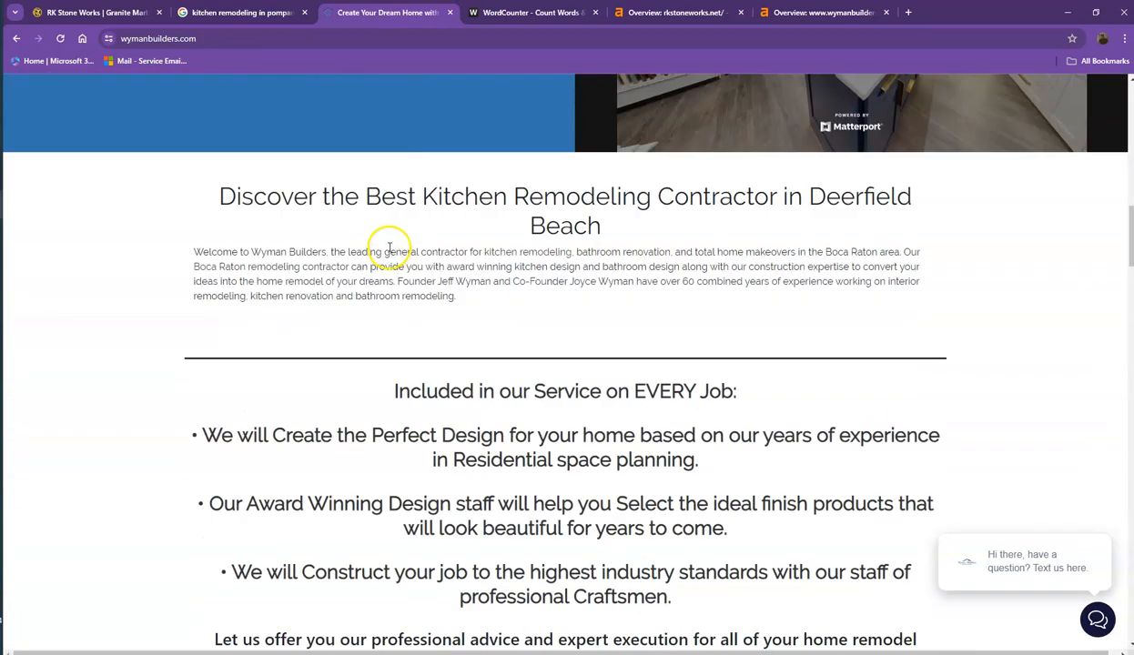
pyautogui.scroll(7, 390, 247)
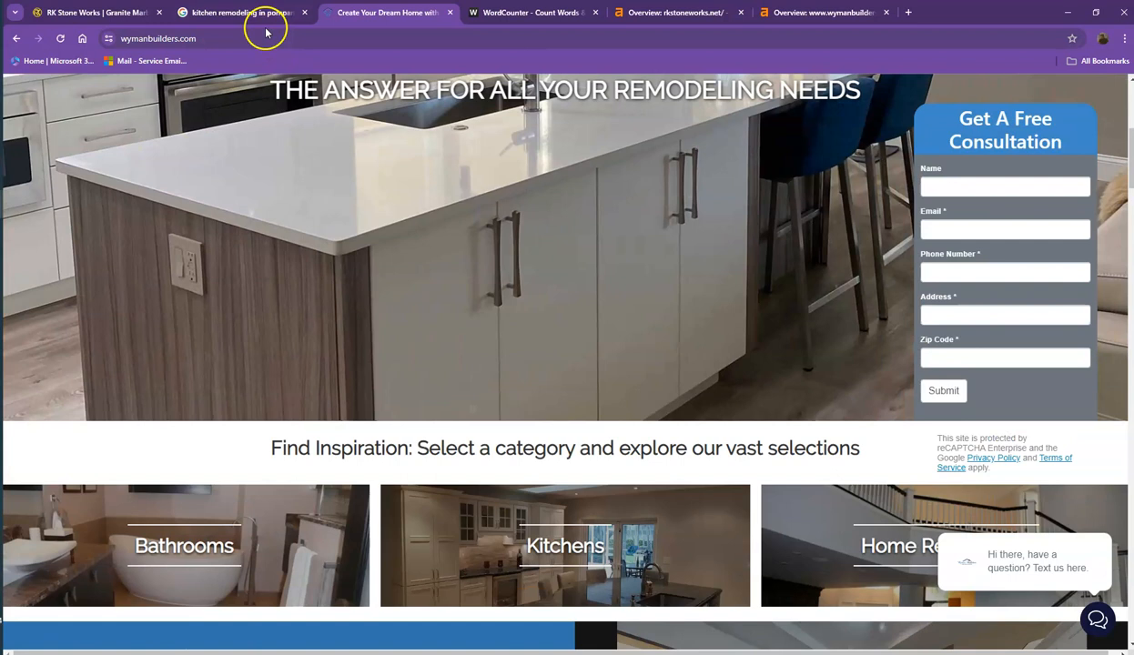
# Return to the RK Stoneworks homepage and examine all its sections down to the Contact Us form.
pyautogui.click(98, 13)
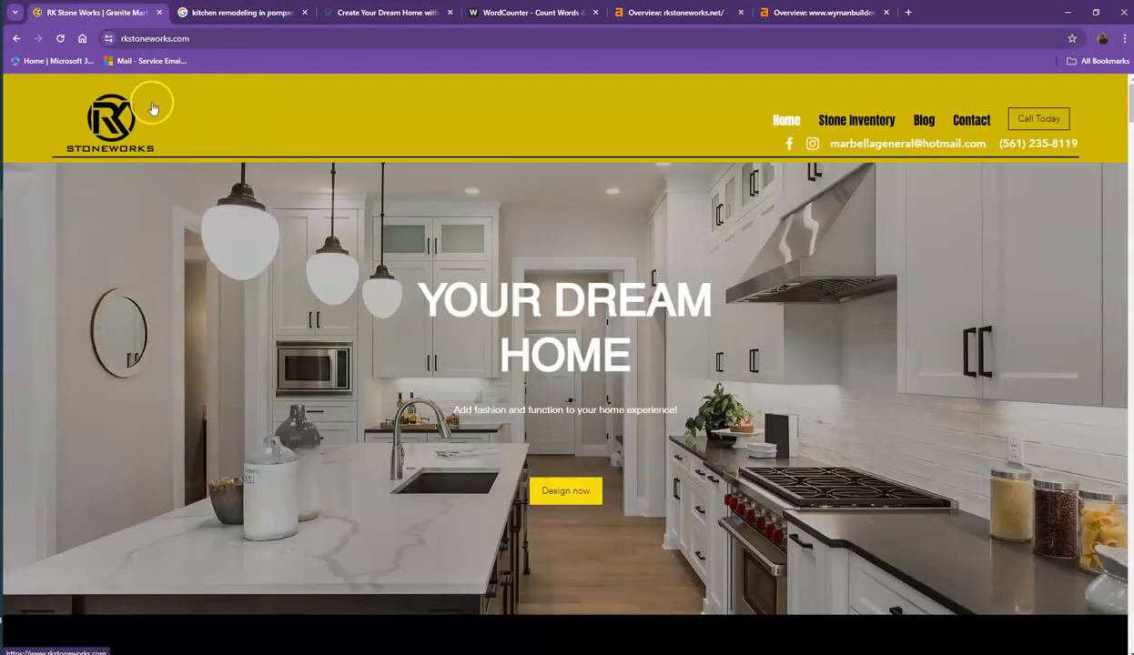
pyautogui.scroll(-3, 623, 341)
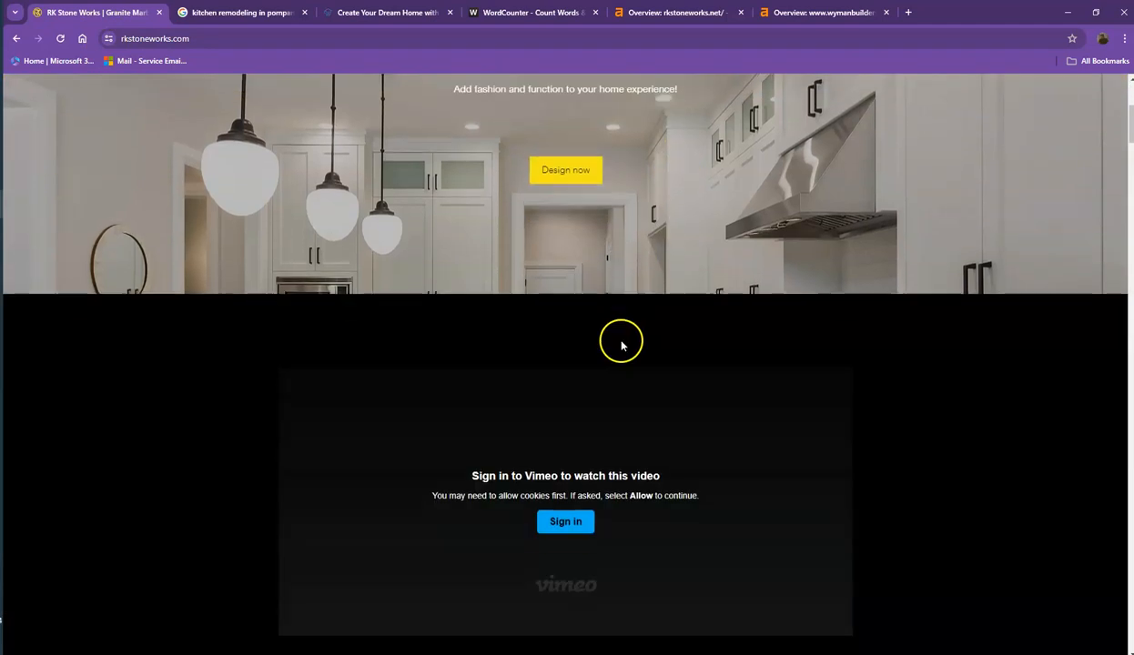
pyautogui.scroll(-15, 622, 344)
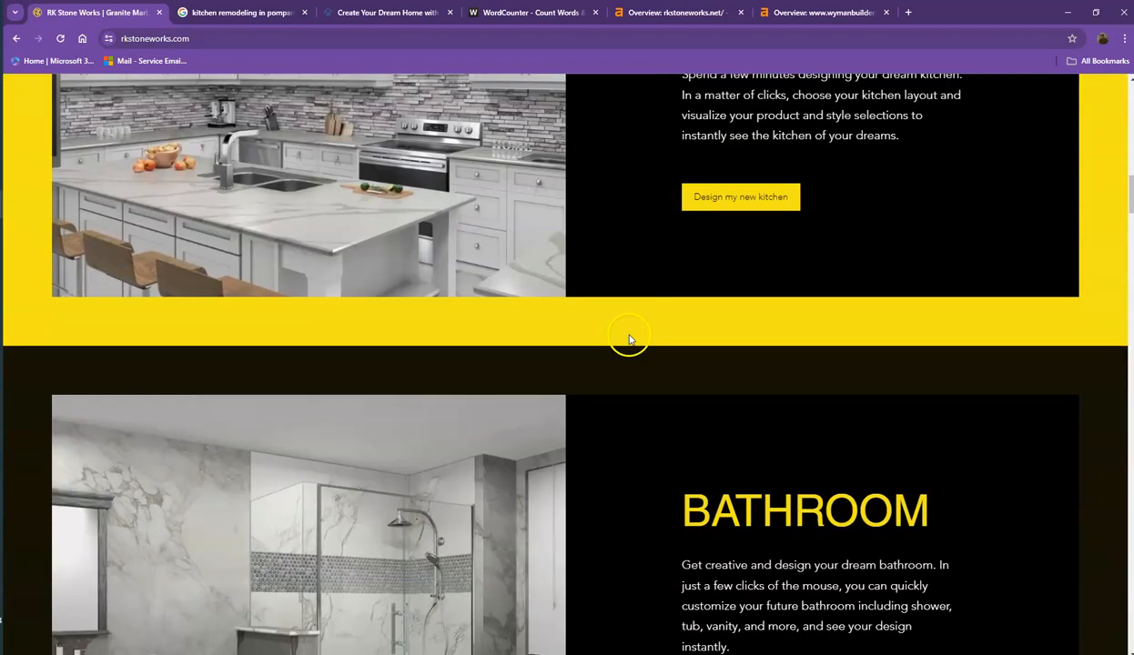
pyautogui.scroll(-10, 629, 339)
pyautogui.scroll(-9, 615, 346)
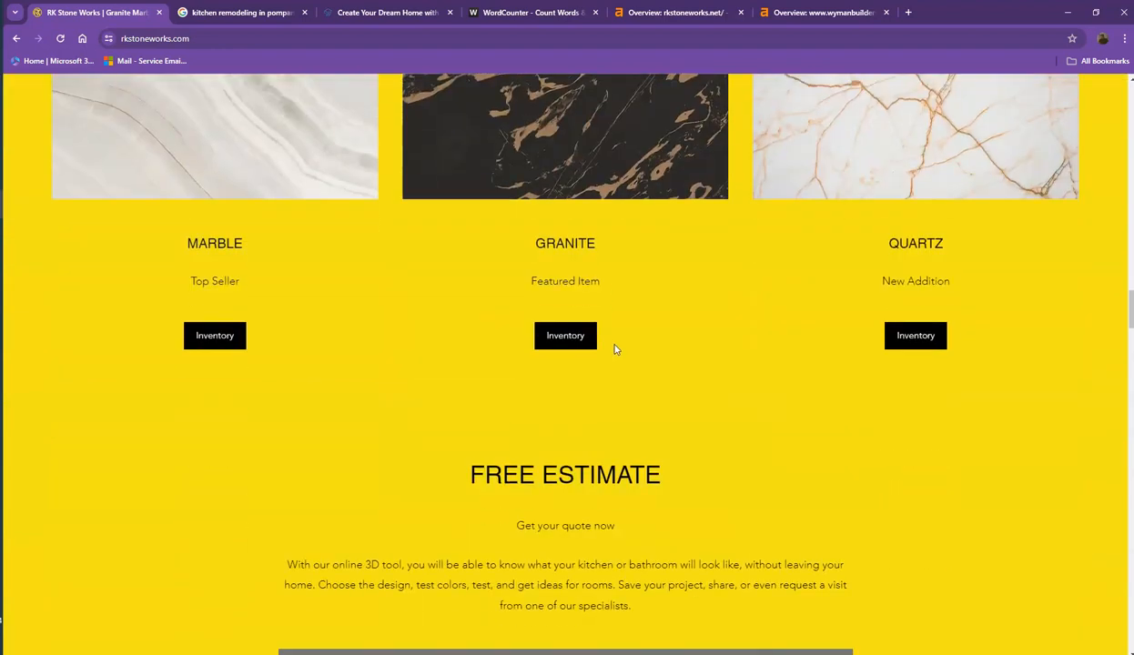
pyautogui.scroll(-9, 614, 348)
pyautogui.scroll(-9, 614, 346)
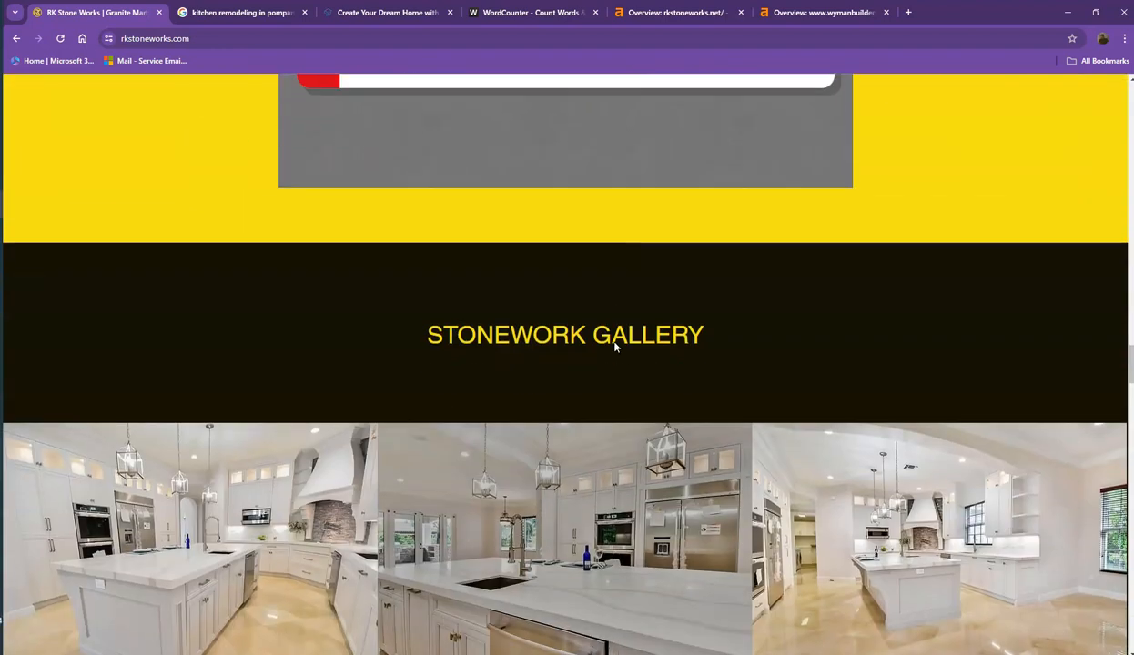
pyautogui.scroll(-10, 609, 347)
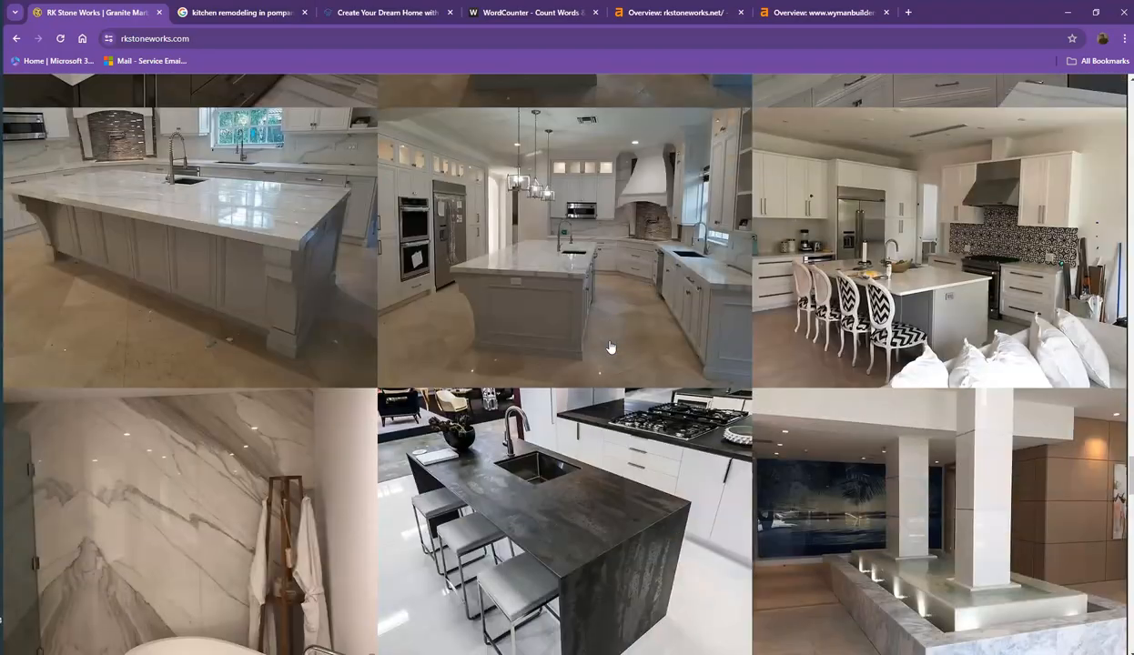
pyautogui.scroll(-10, 610, 346)
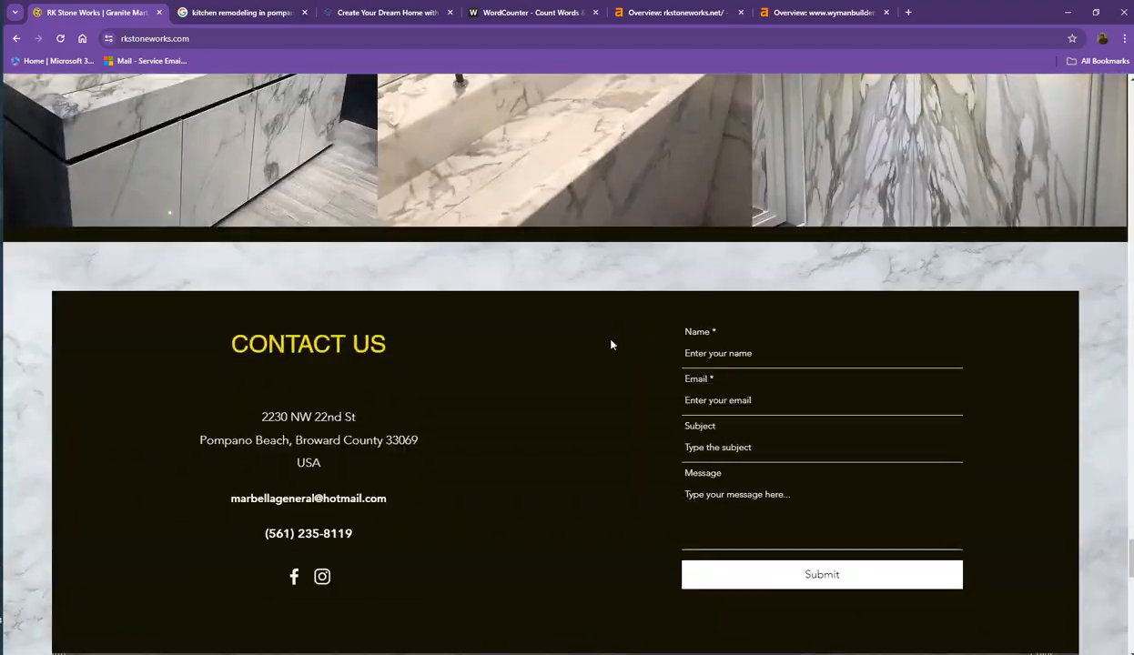
# Go back up through the RK Stoneworks gallery and inspect the Free Estimate embed and the Stone Inventory section.
pyautogui.scroll(10, 611, 342)
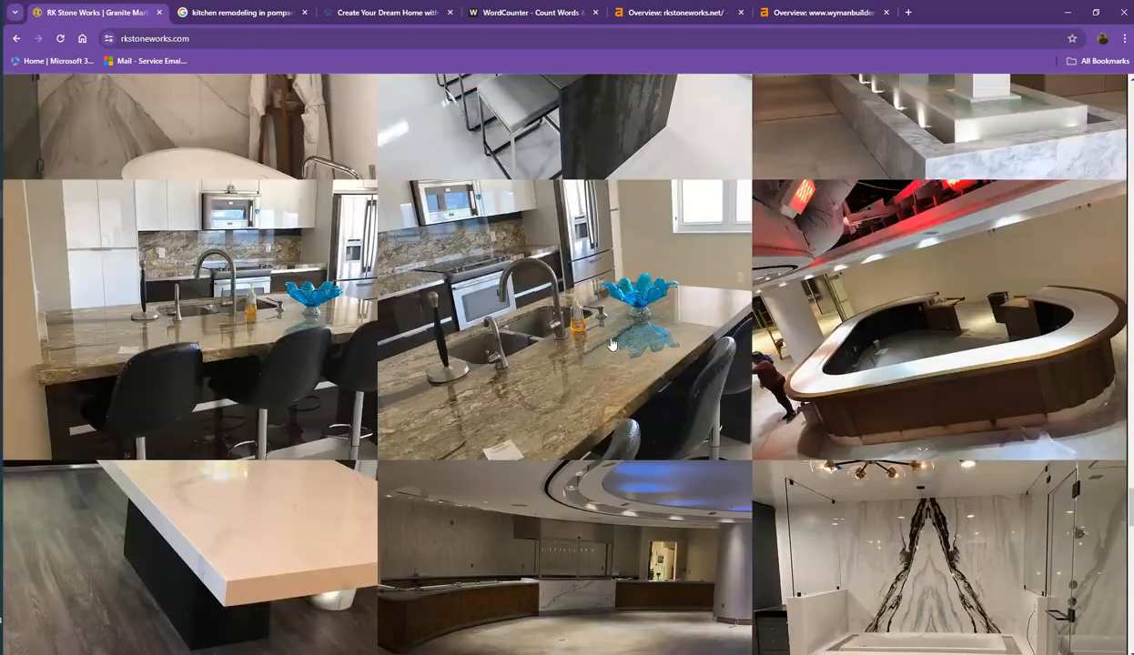
pyautogui.scroll(10, 611, 343)
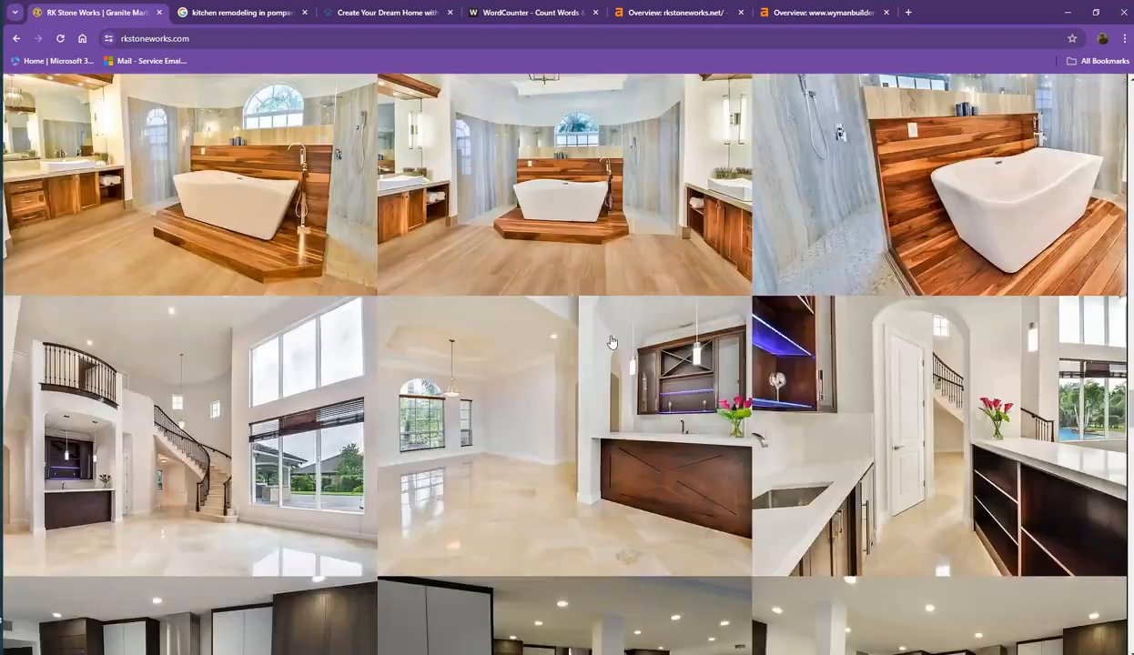
pyautogui.scroll(5, 612, 338)
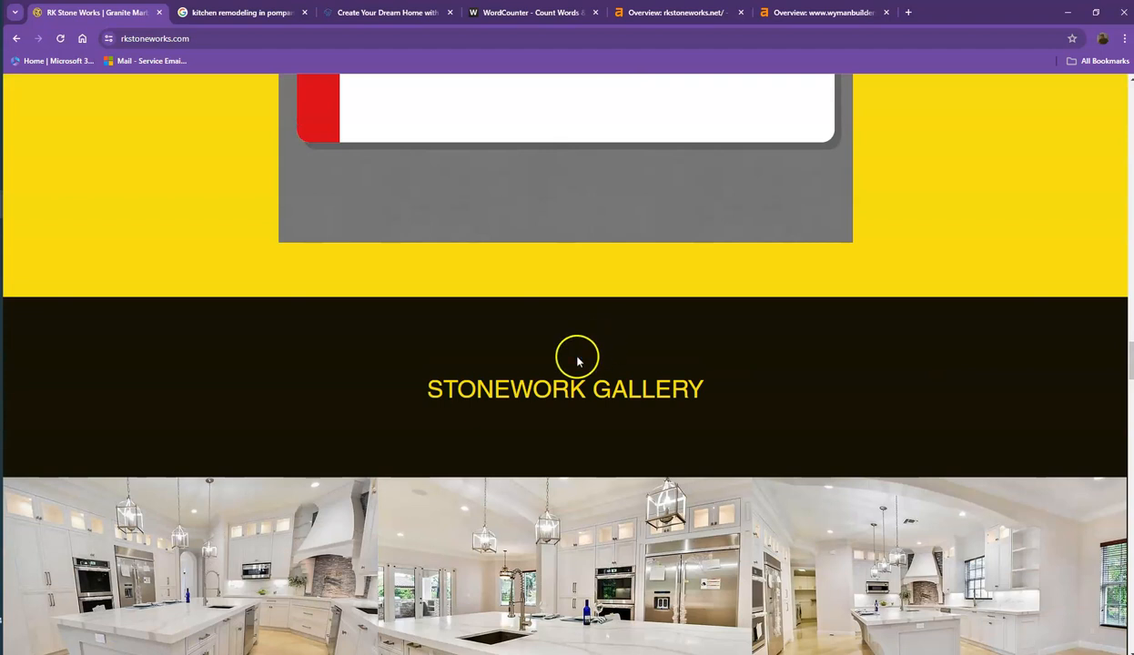
pyautogui.scroll(5, 526, 360)
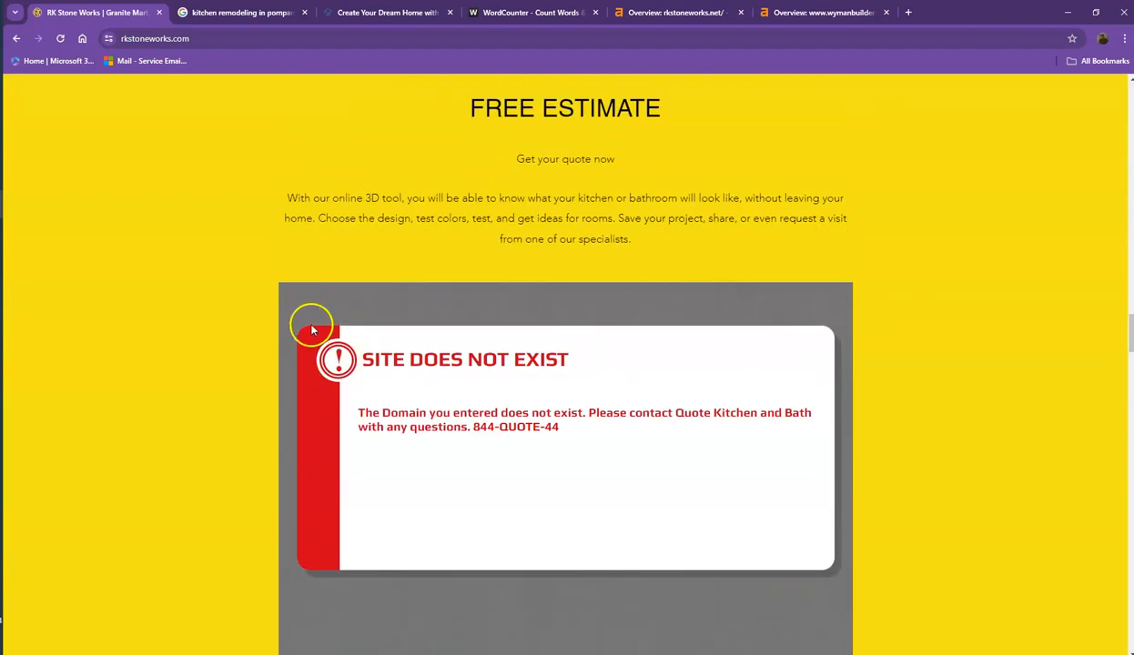
pyautogui.scroll(6, 309, 318)
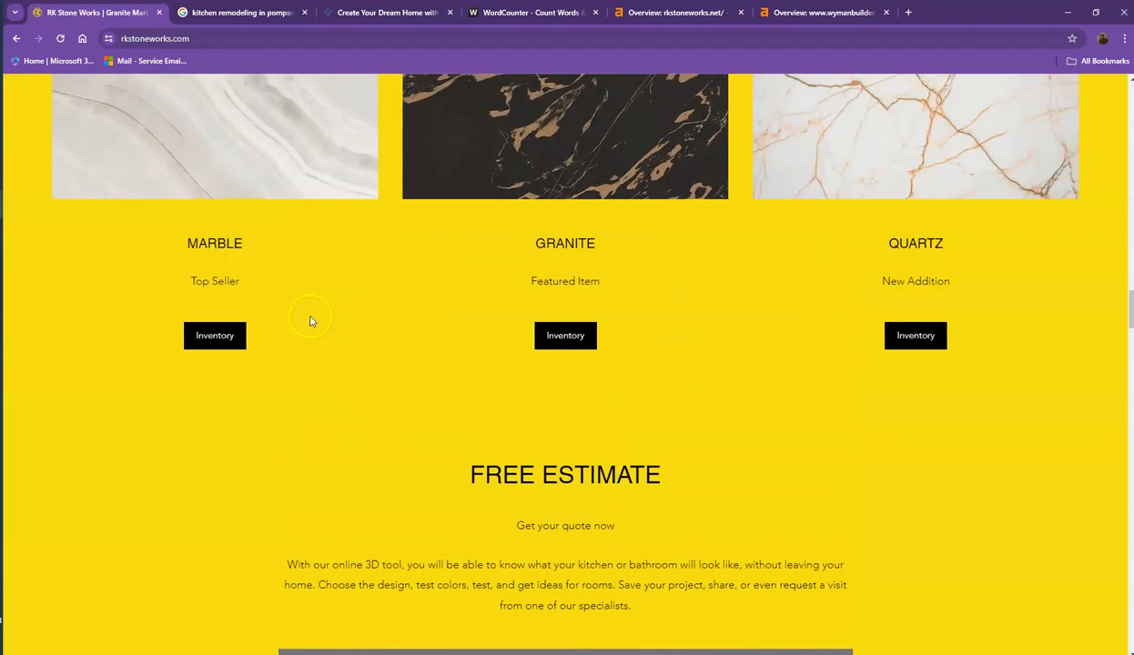
pyautogui.scroll(4, 314, 317)
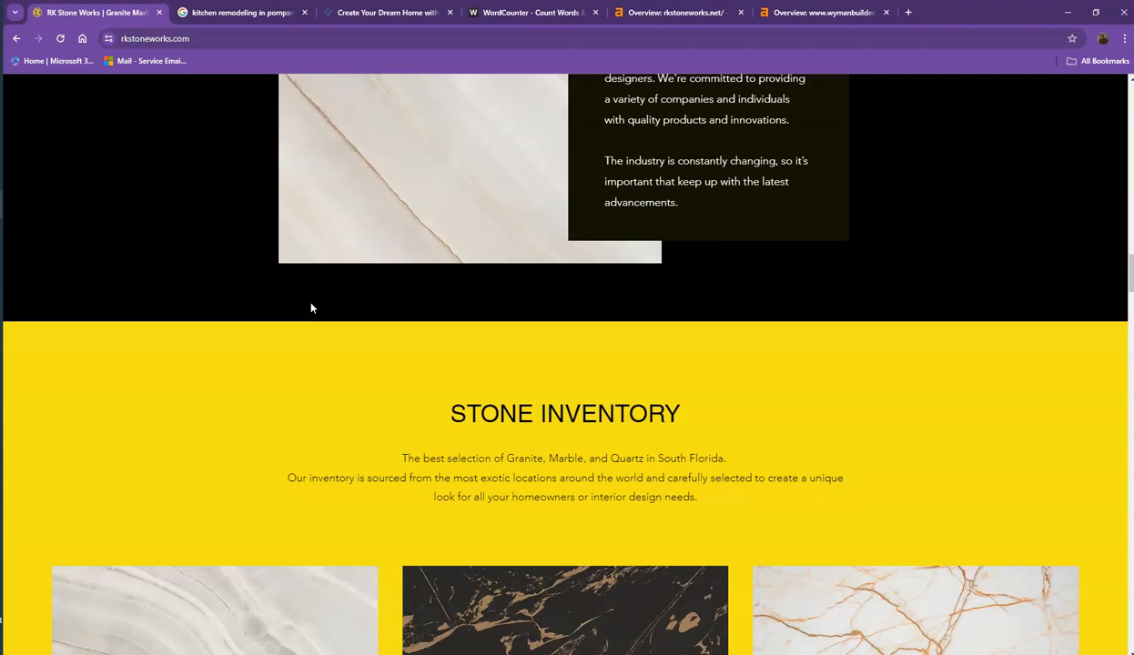
# Copy all the text of the RK Stoneworks homepage and paste it into WordCounter to check its word count.
pyautogui.click(317, 293)
pyautogui.hotkey('ctrl', 'a')
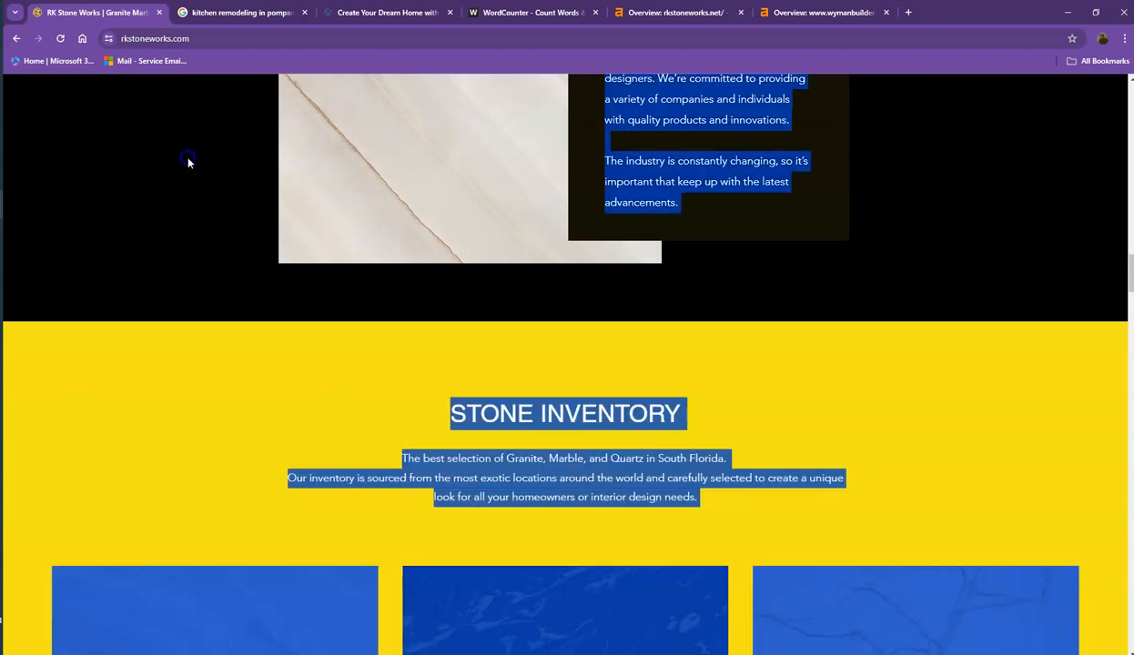
pyautogui.click(498, 20)
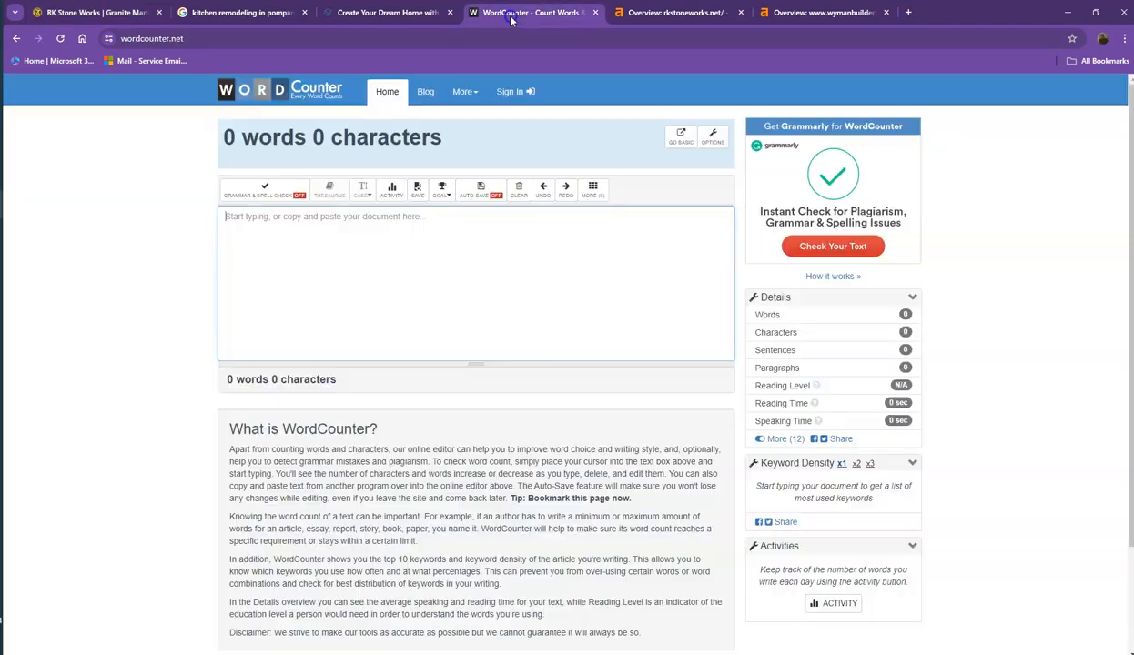
pyautogui.click(373, 226)
pyautogui.hotkey('ctrl', 'v')
pyautogui.scroll(15, 428, 300)
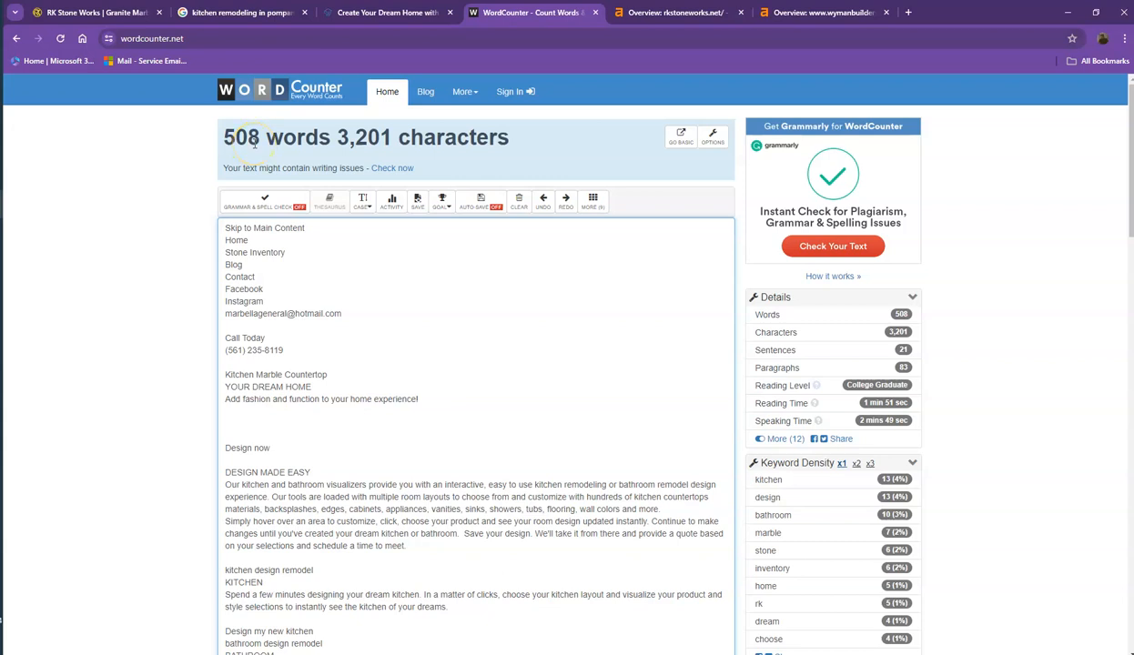
# Return to the RK Stoneworks homepage, clear the text selection and review the content from Stone Inventory back to the header.
pyautogui.click(125, 14)
pyautogui.click(146, 161)
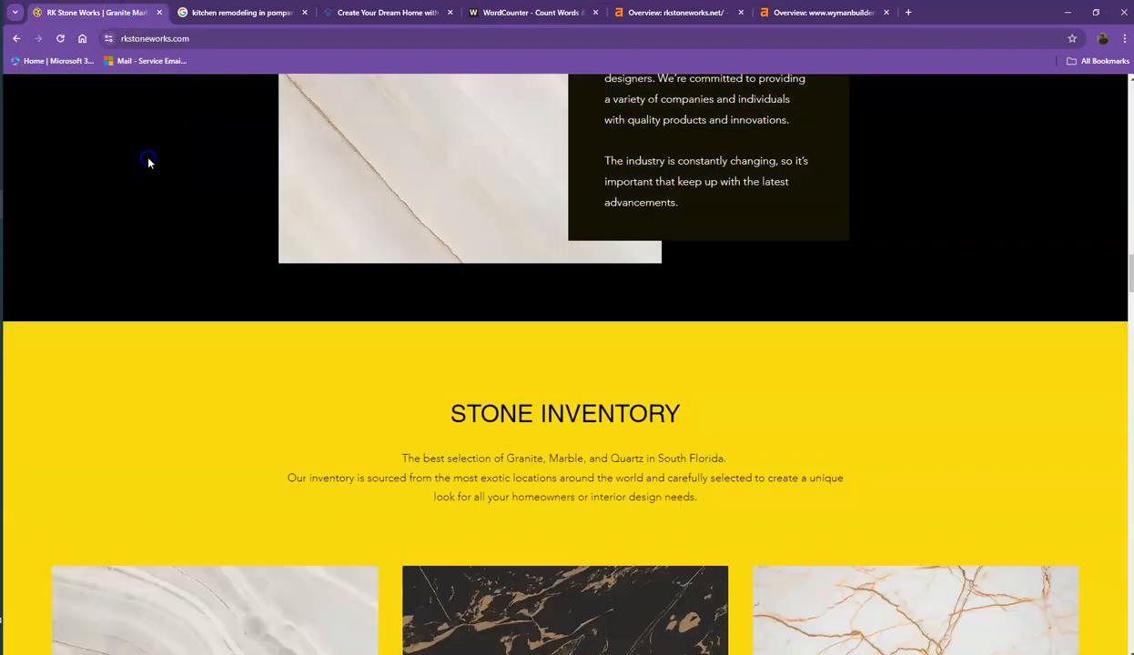
pyautogui.scroll(3, 257, 242)
pyautogui.scroll(9, 258, 242)
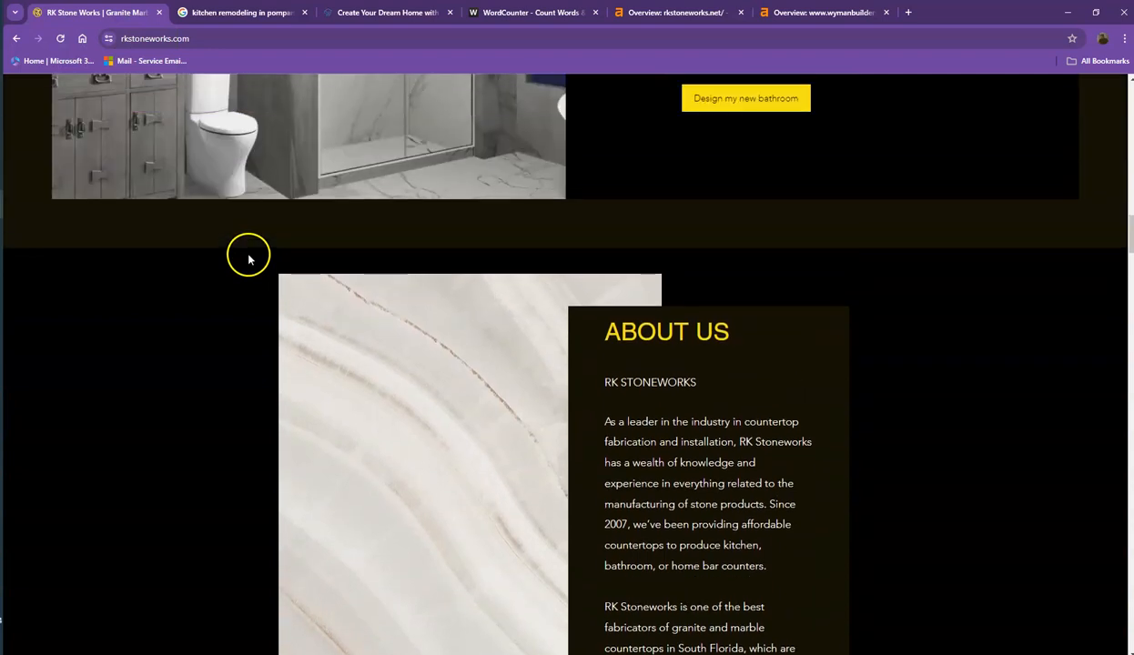
pyautogui.scroll(2, 291, 261)
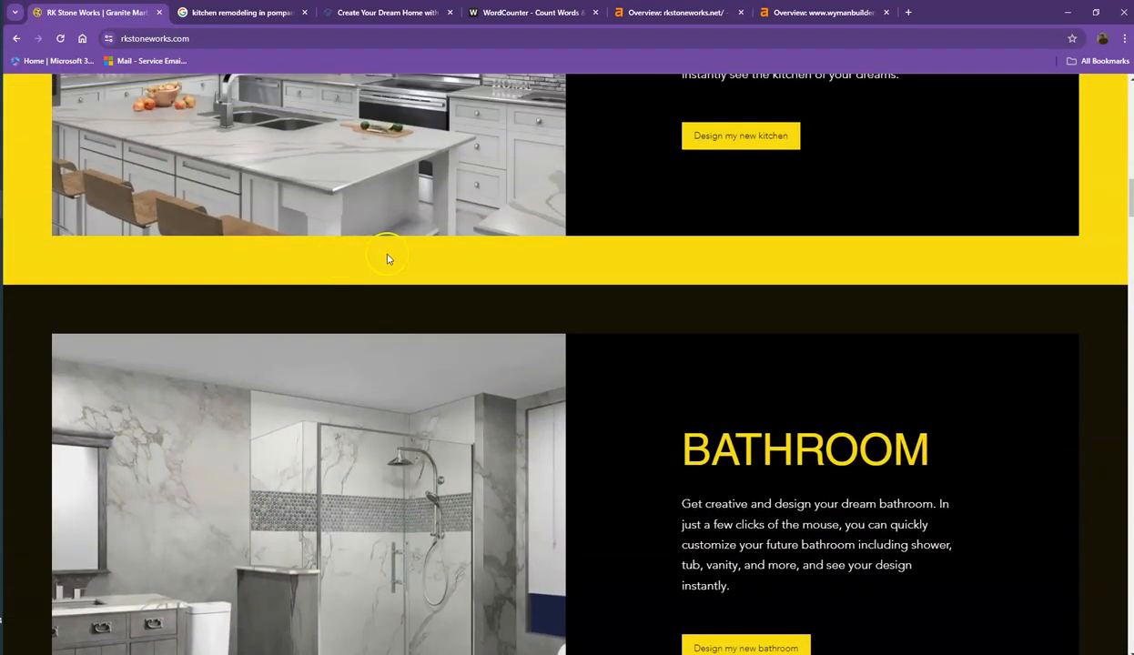
pyautogui.scroll(7, 429, 292)
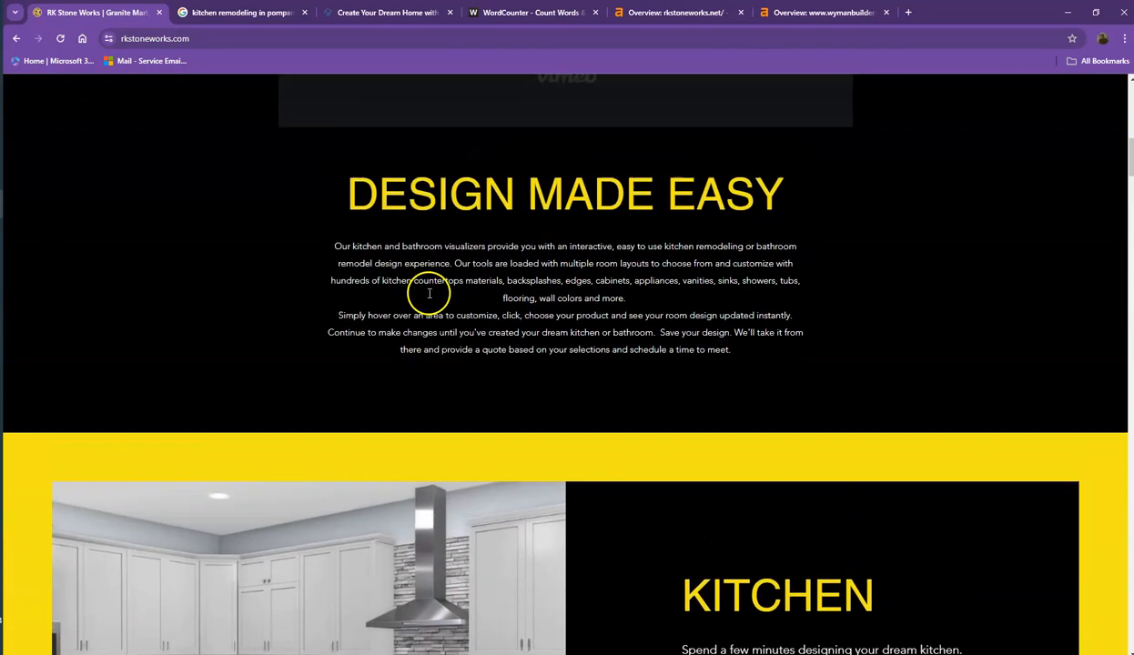
pyautogui.scroll(6, 428, 293)
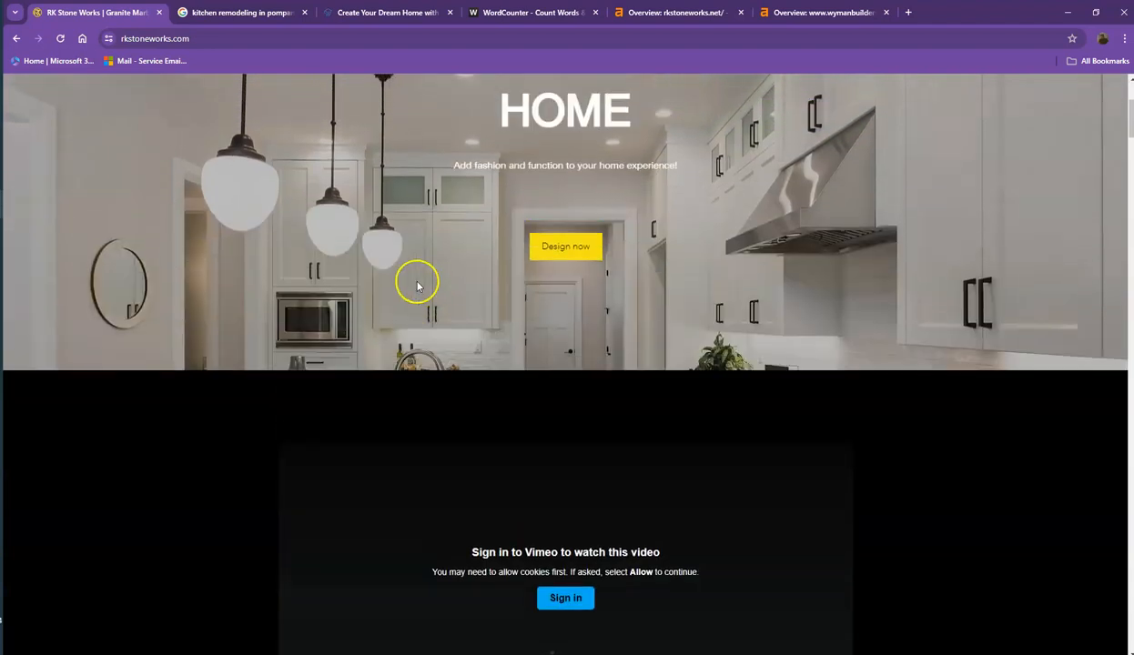
pyautogui.scroll(3, 419, 285)
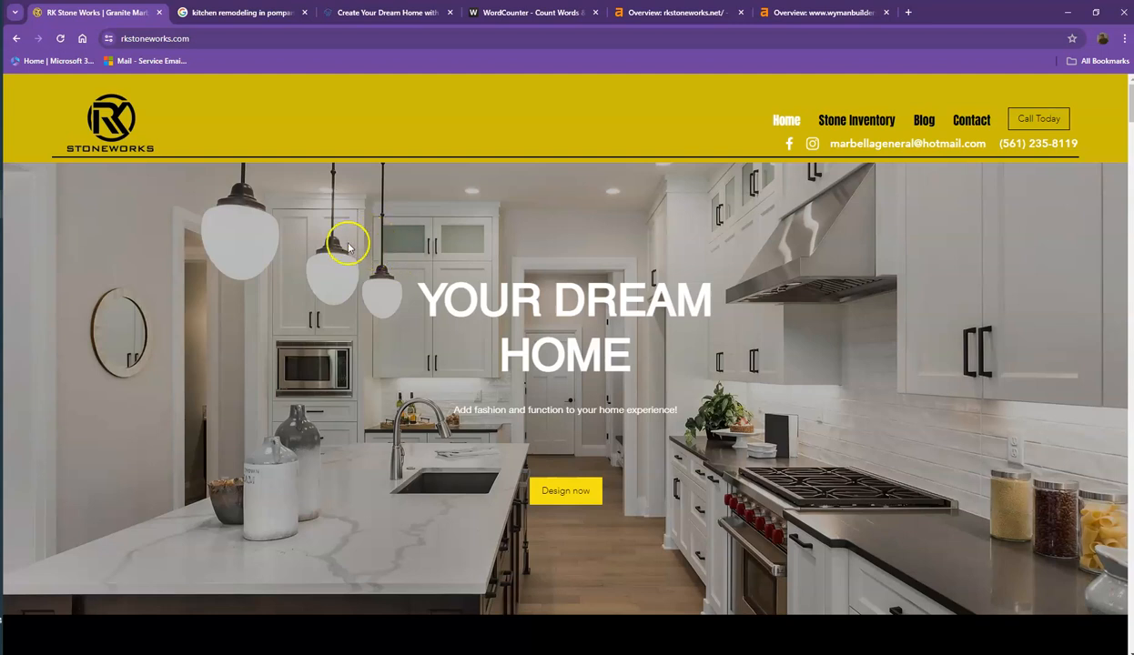
# Switch to the Google results for "kitchen remodeling in pompano beach fl" and examine the sponsored businesses and the first organic listings.
pyautogui.click(264, 15)
pyautogui.scroll(5, 245, 223)
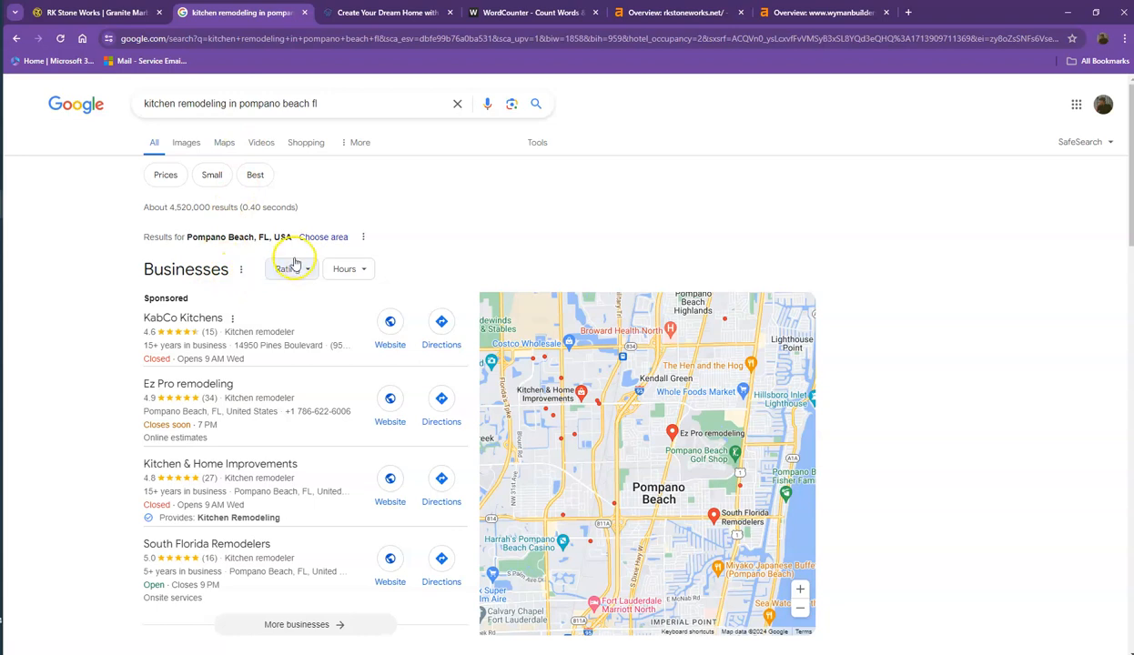
pyautogui.scroll(-2, 234, 311)
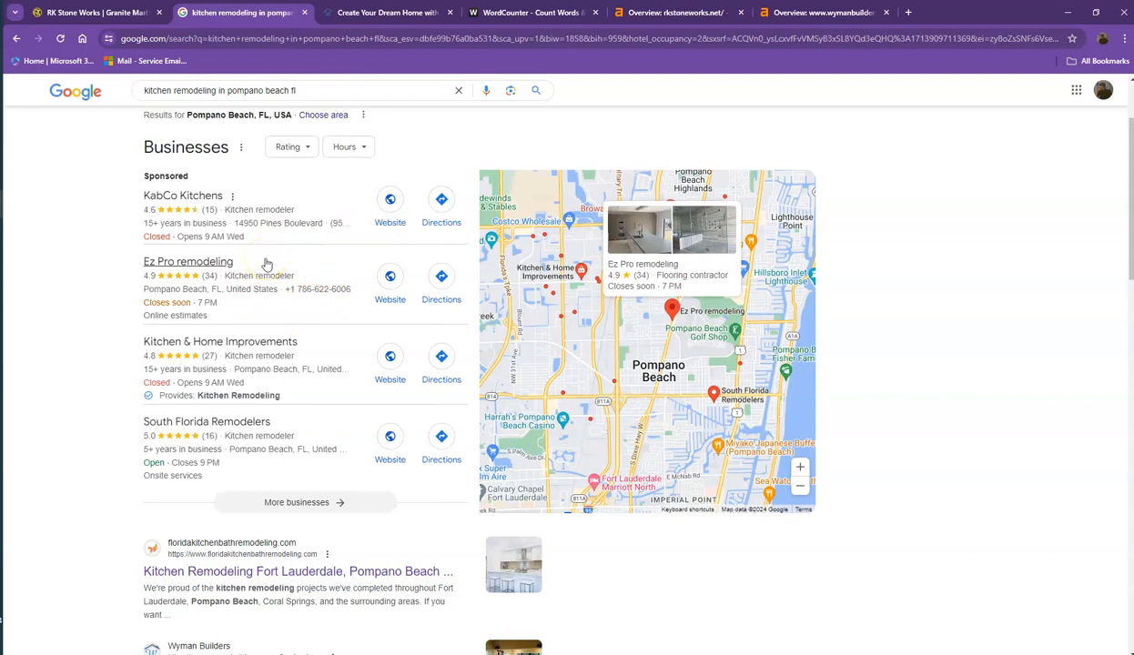
pyautogui.click(473, 293)
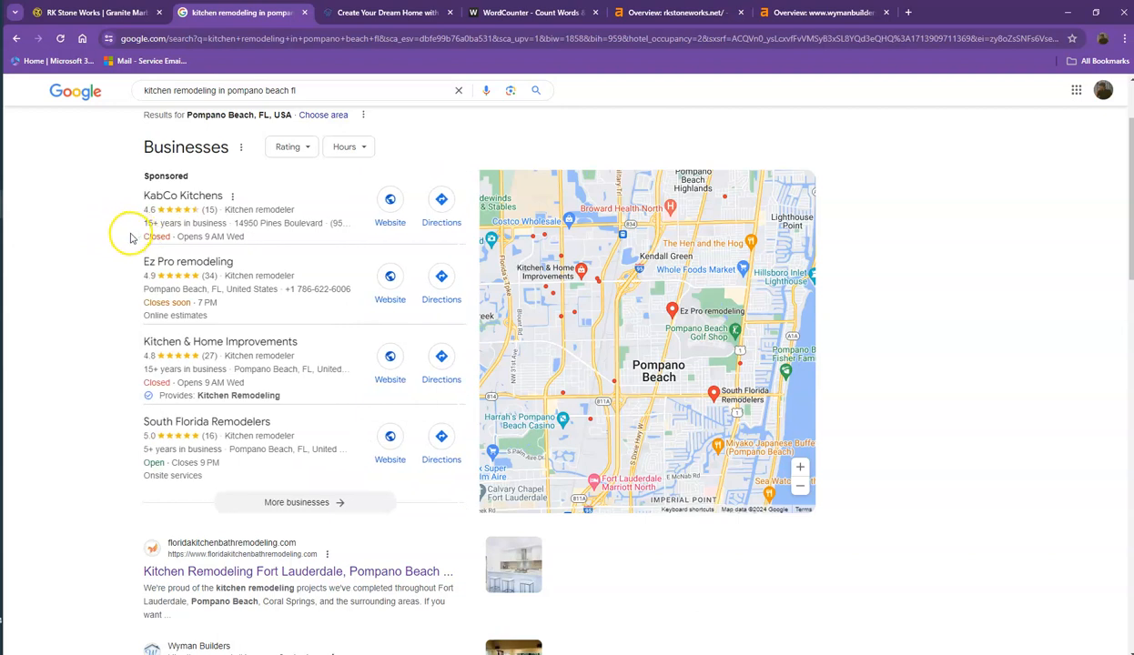
pyautogui.scroll(-3, 132, 238)
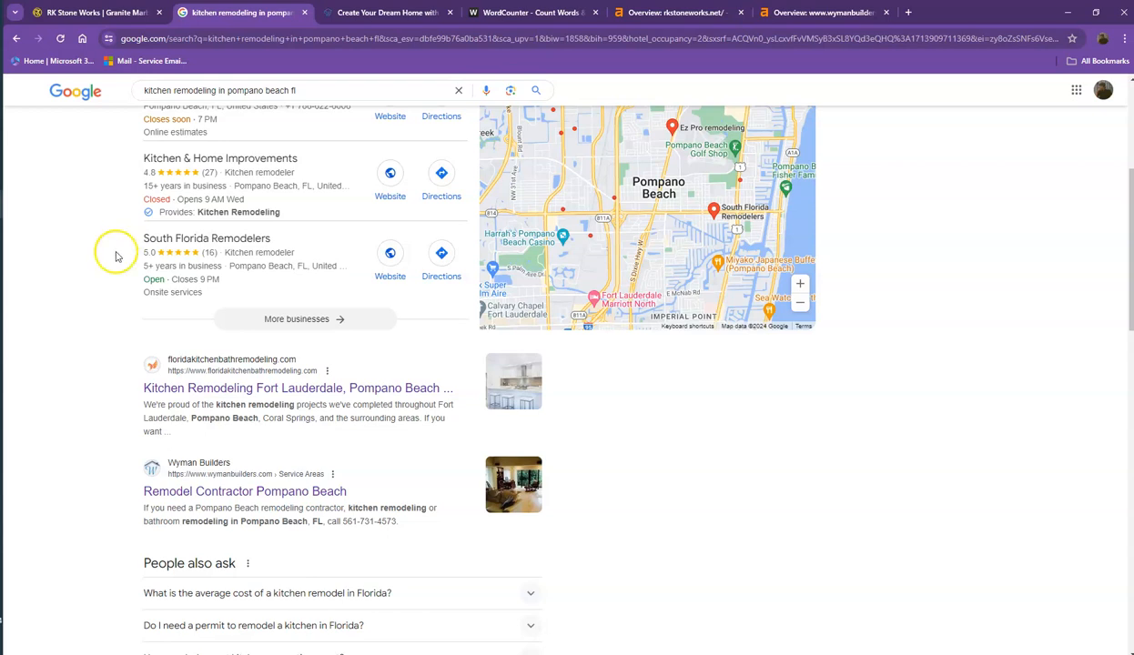
# Examine the rest of the Google results down to the related searches and return to the Wyman Builders listing.
pyautogui.scroll(2, 121, 245)
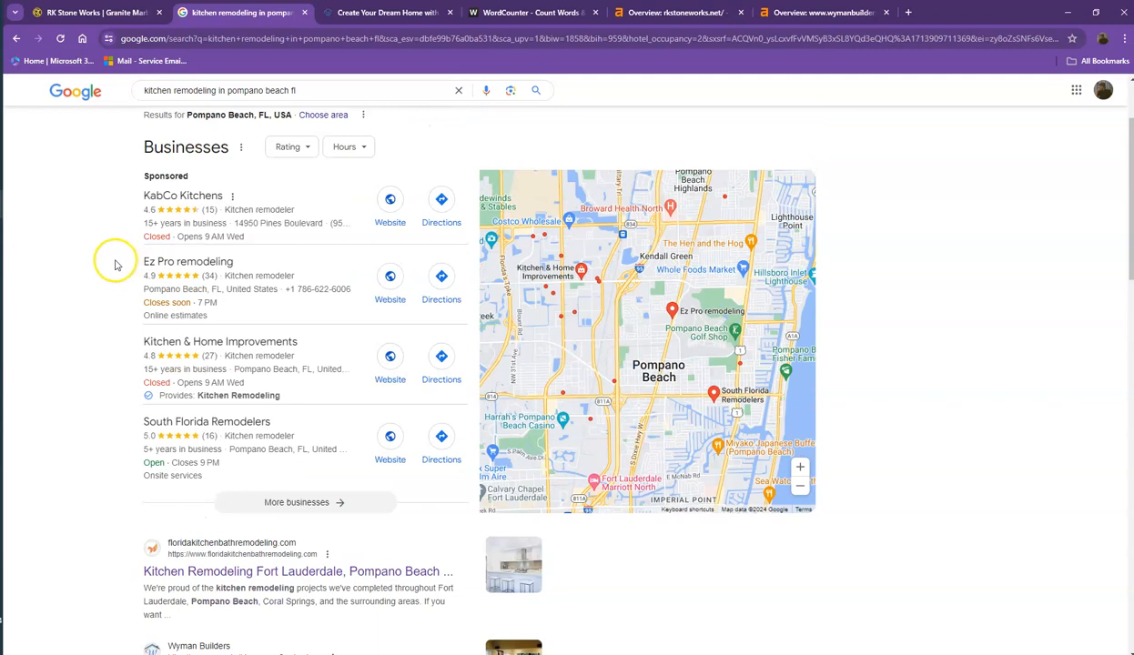
pyautogui.scroll(-3, 103, 270)
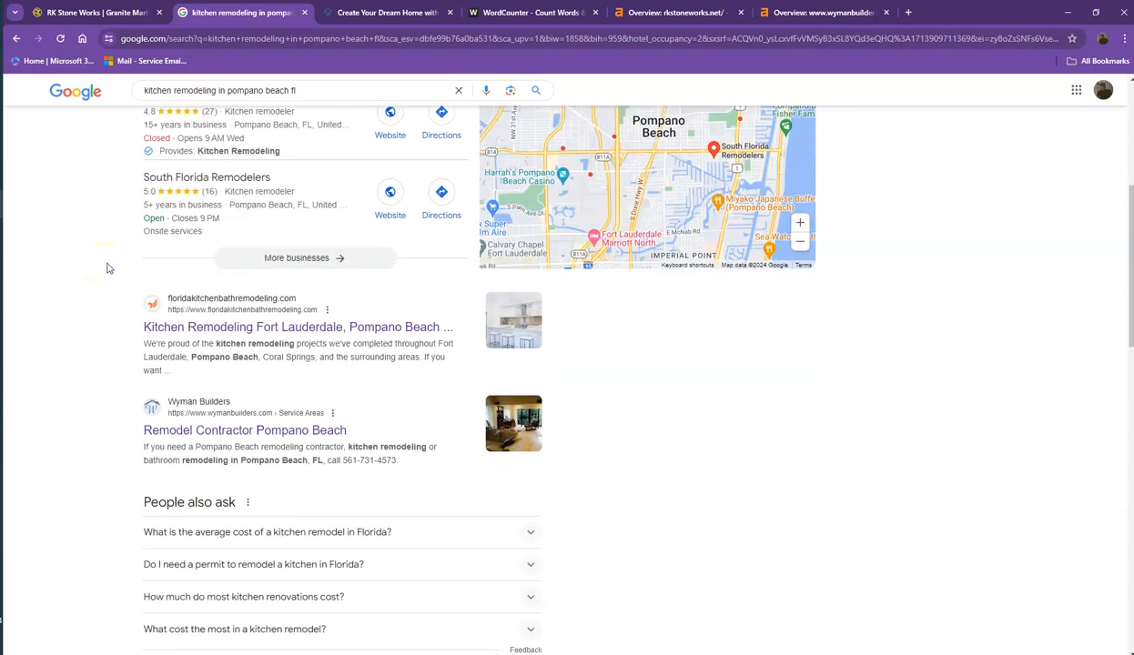
pyautogui.scroll(-3, 106, 268)
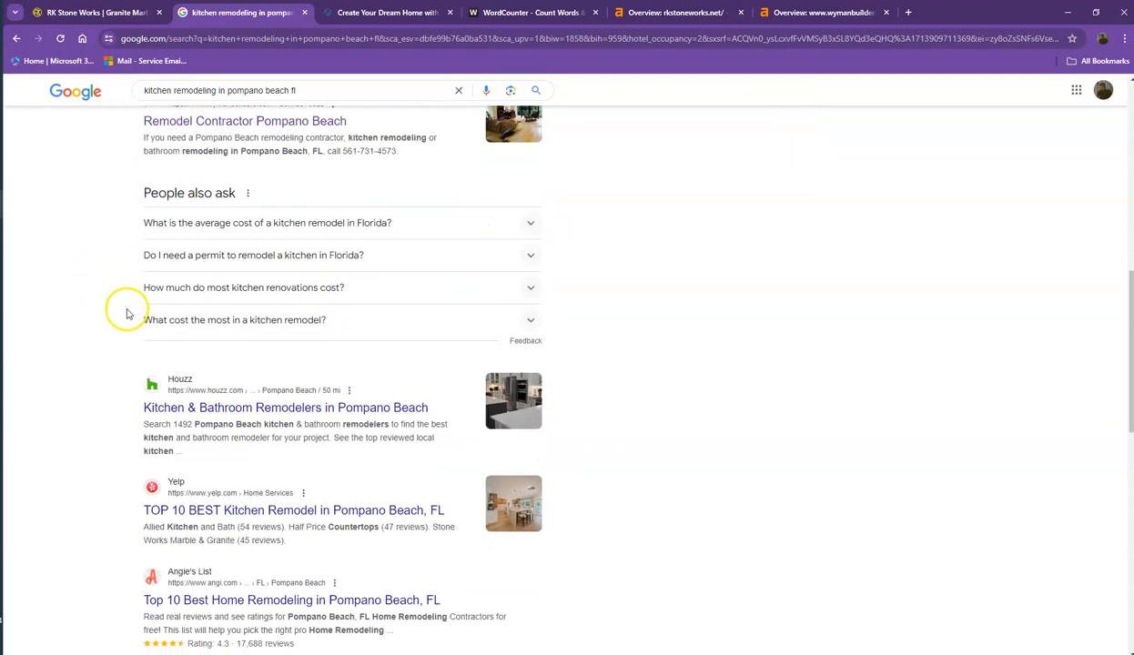
pyautogui.scroll(-5, 127, 316)
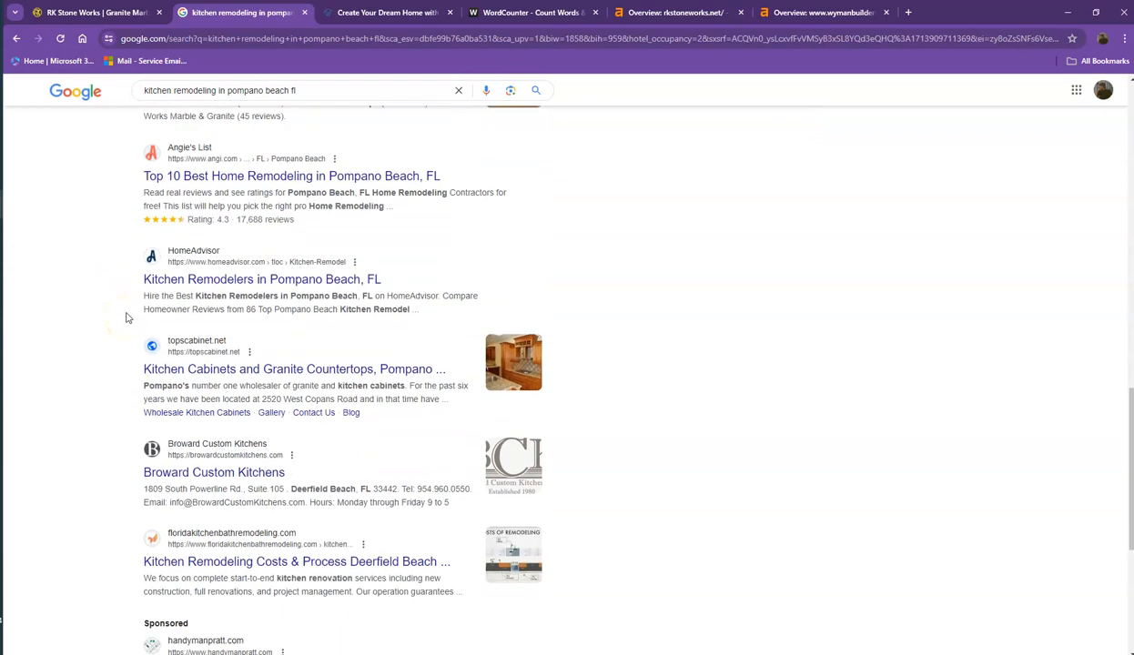
pyautogui.scroll(-2, 126, 309)
pyautogui.scroll(-2, 132, 305)
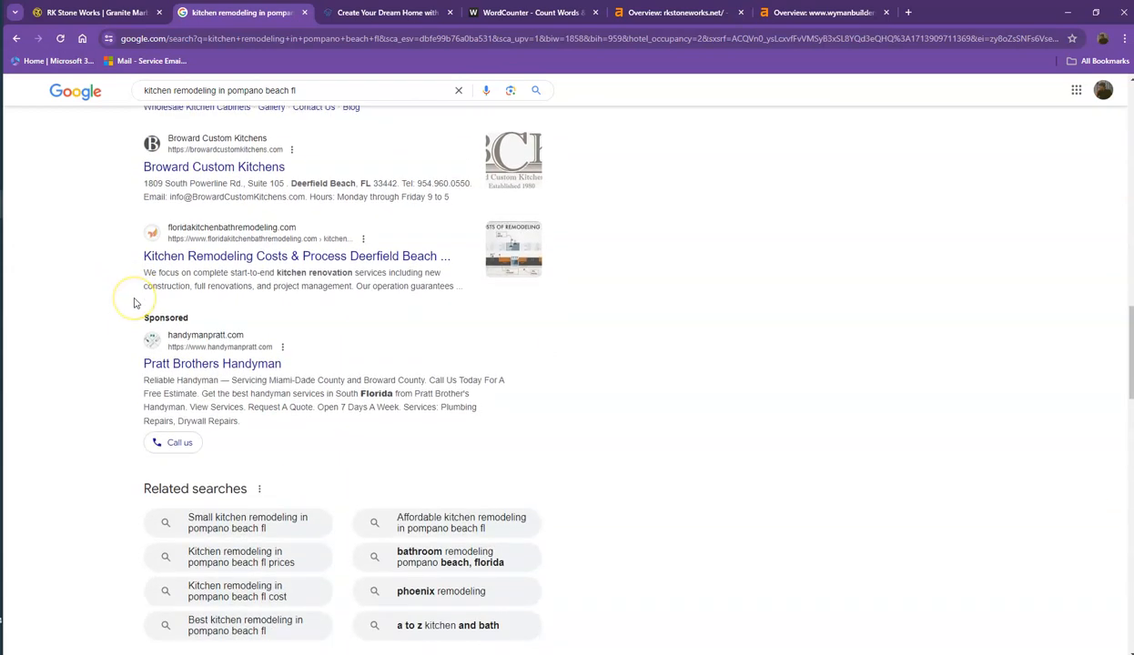
pyautogui.scroll(7, 136, 300)
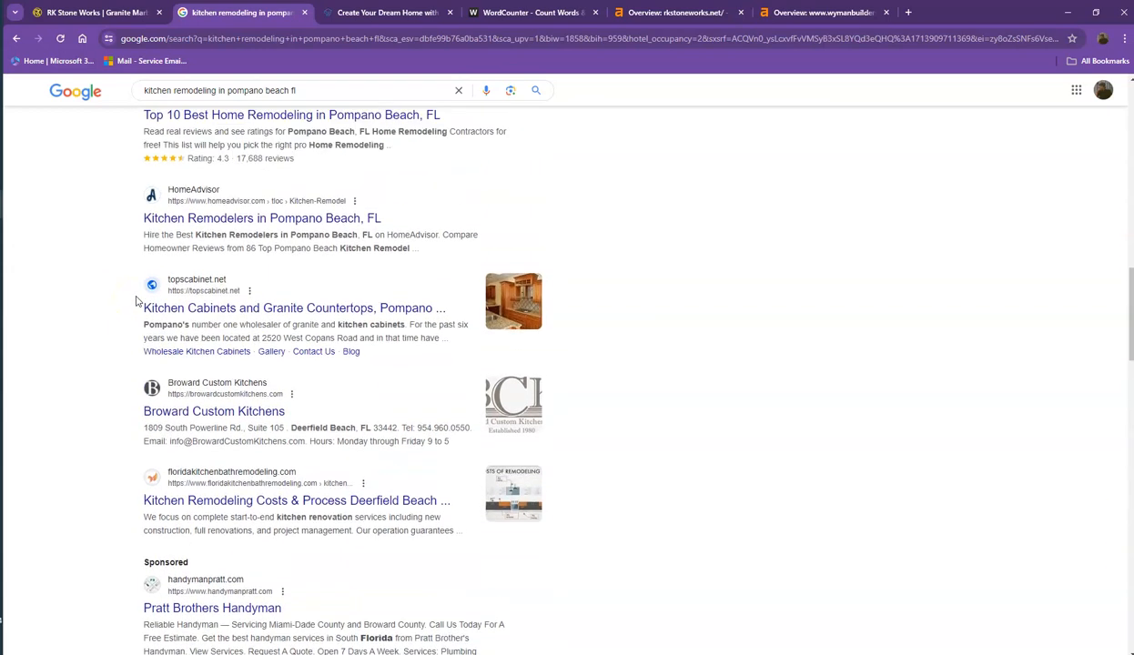
pyautogui.scroll(2, 137, 300)
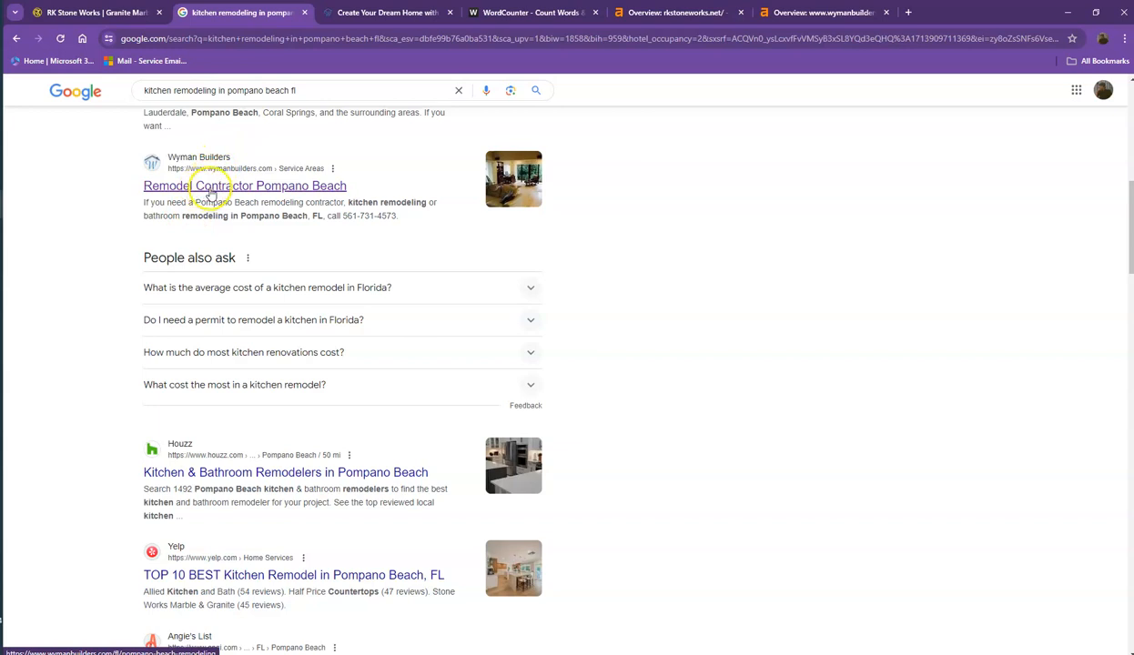
# Switch to the Wyman Builders homepage and review it from the header through the showroom section to the kitchen remodeling introduction.
pyautogui.click(368, 13)
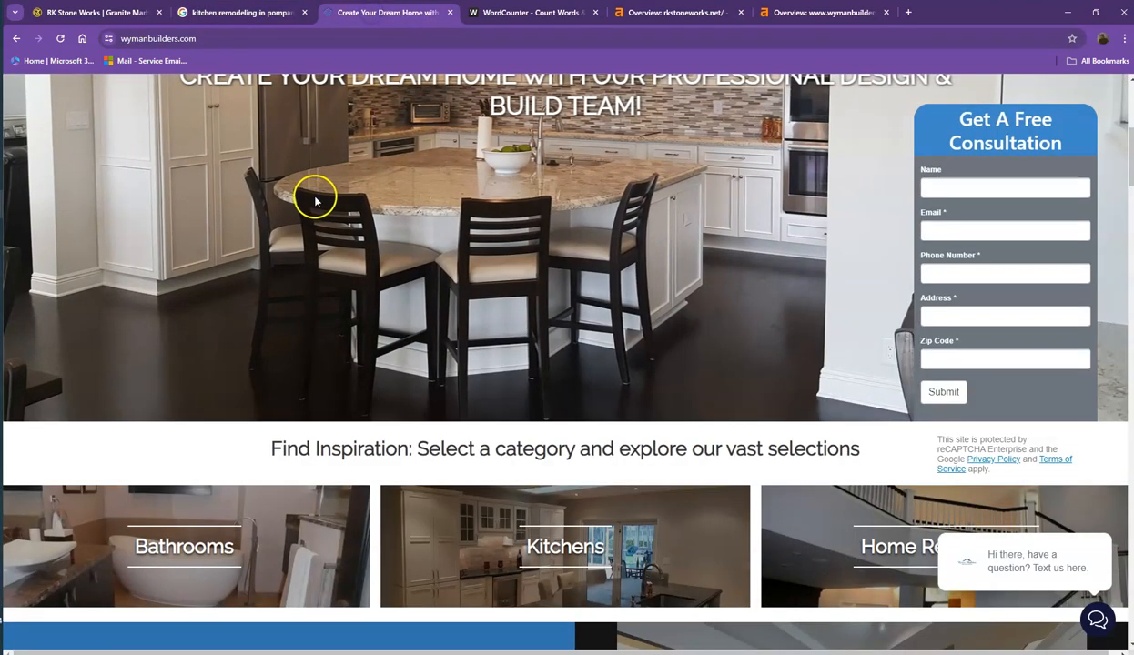
pyautogui.scroll(5, 346, 223)
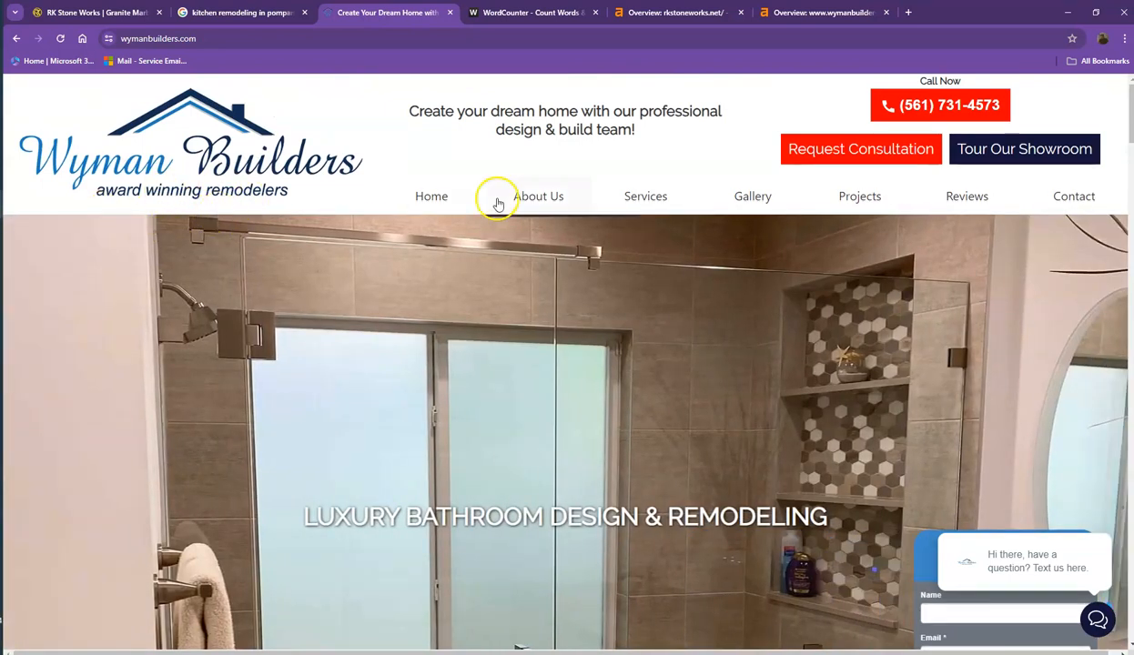
pyautogui.scroll(-3, 337, 362)
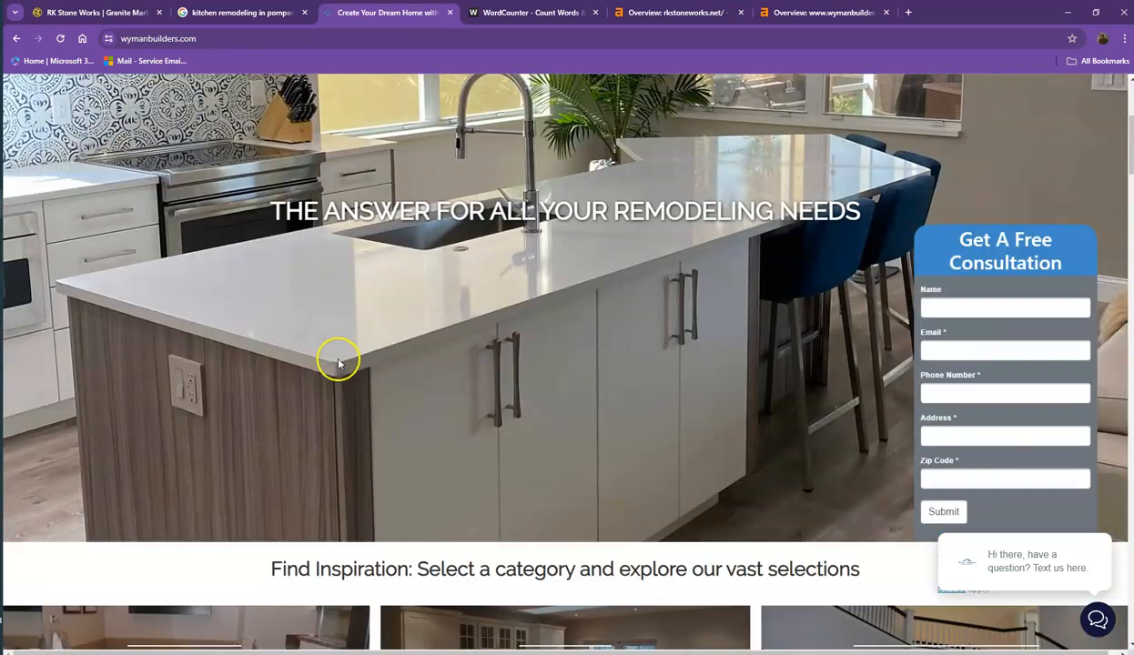
pyautogui.scroll(-3, 352, 350)
pyautogui.scroll(-3, 352, 350)
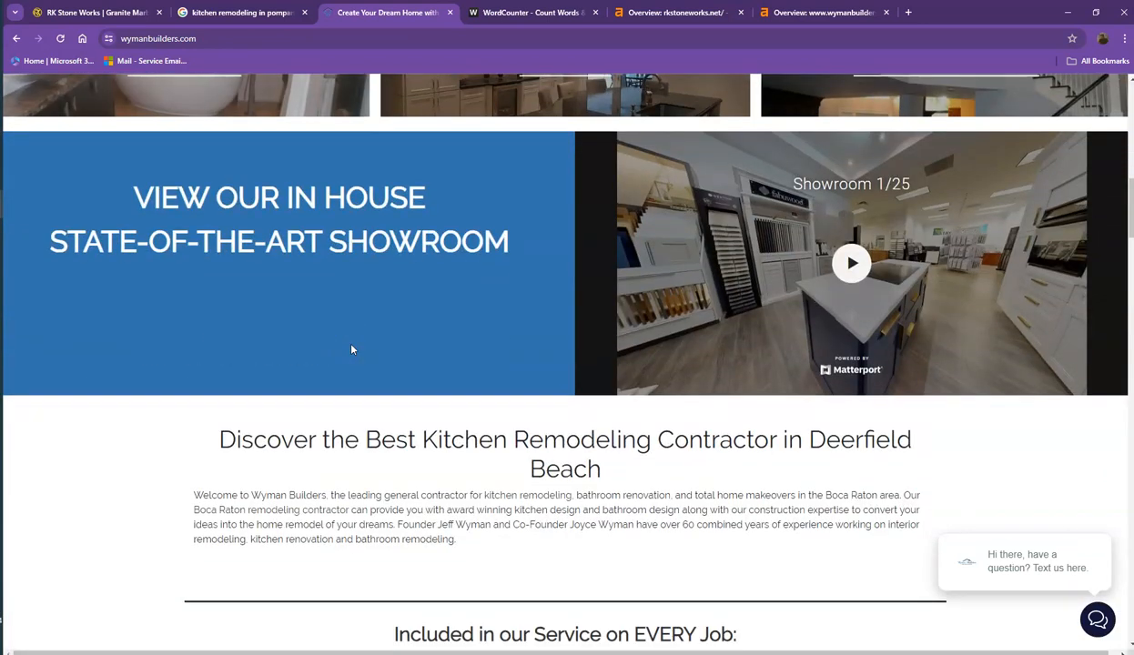
pyautogui.scroll(-3, 349, 347)
# Copy all the text of the Wyman Builders homepage and paste it into WordCounter over the existing text to check its word count.
pyautogui.click(381, 233)
pyautogui.hotkey('ctrl', 'a')
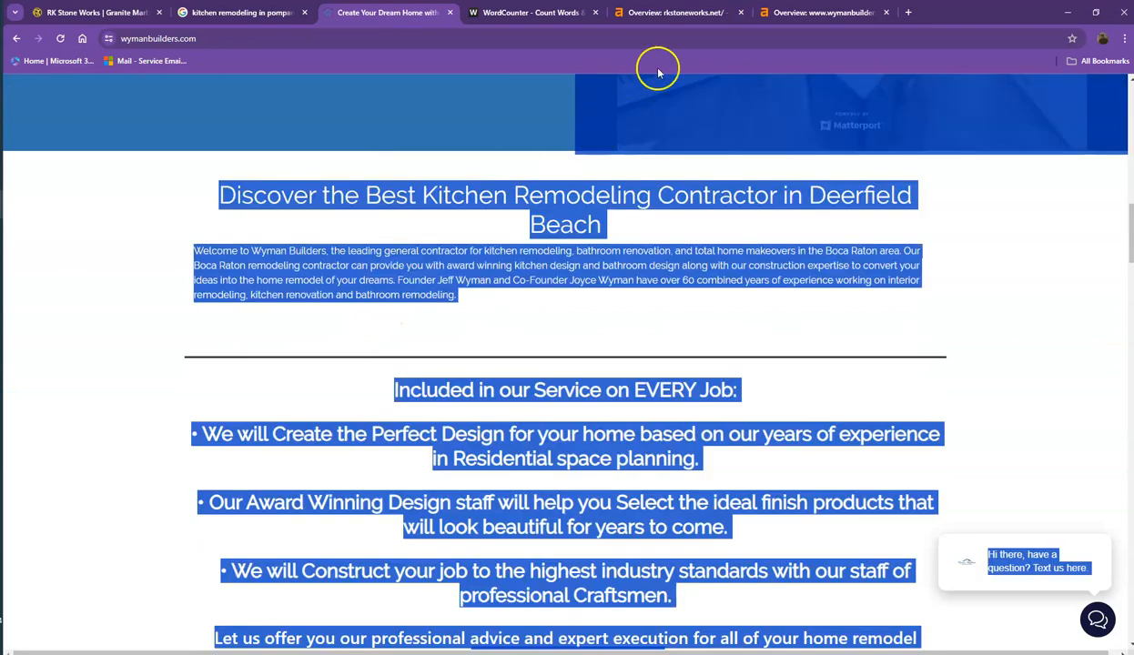
pyautogui.click(549, 11)
pyautogui.click(400, 252)
pyautogui.hotkey('ctrl', 'a')
pyautogui.hotkey('ctrl', 'v')
pyautogui.scroll(10, 405, 259)
pyautogui.scroll(10, 428, 323)
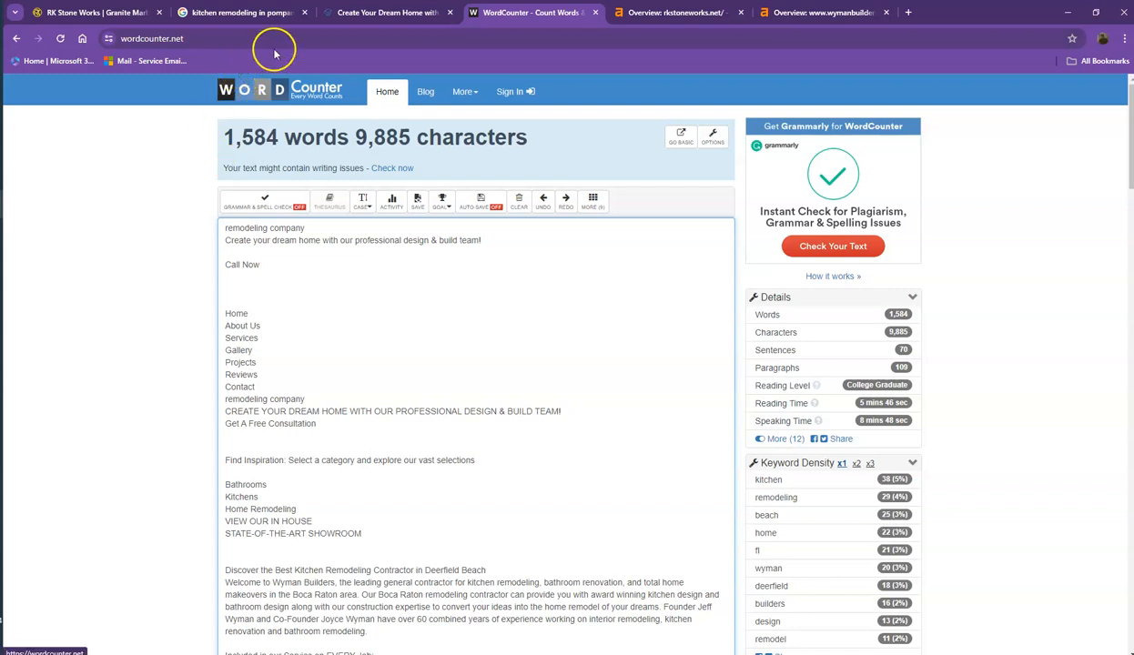
pyautogui.click(656, 14)
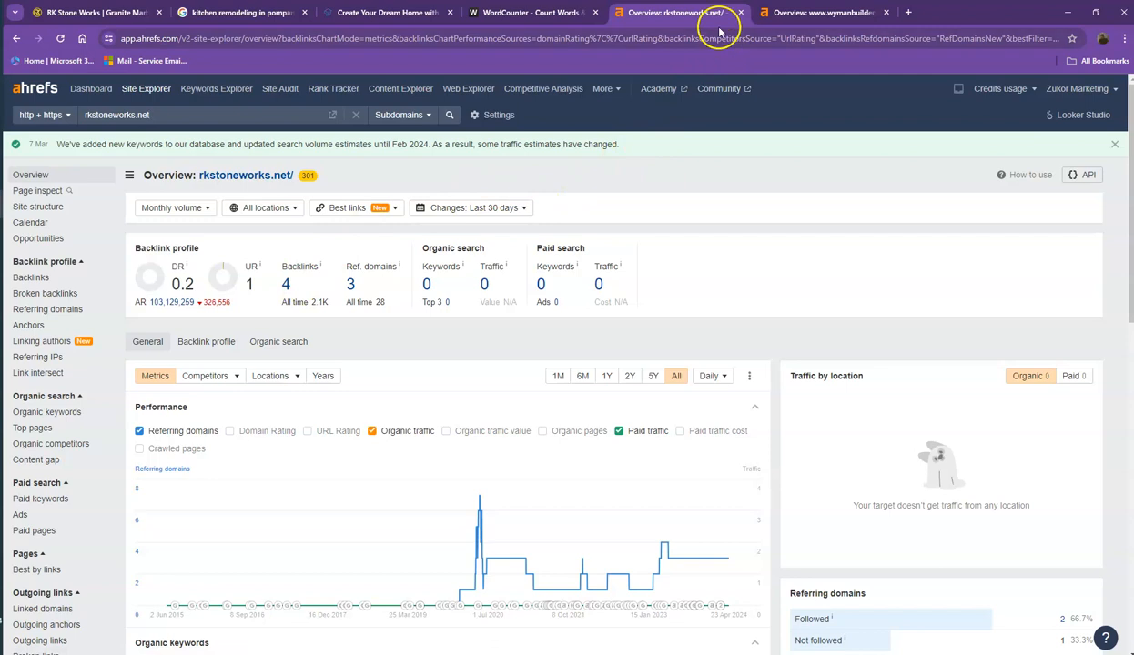
pyautogui.click(783, 11)
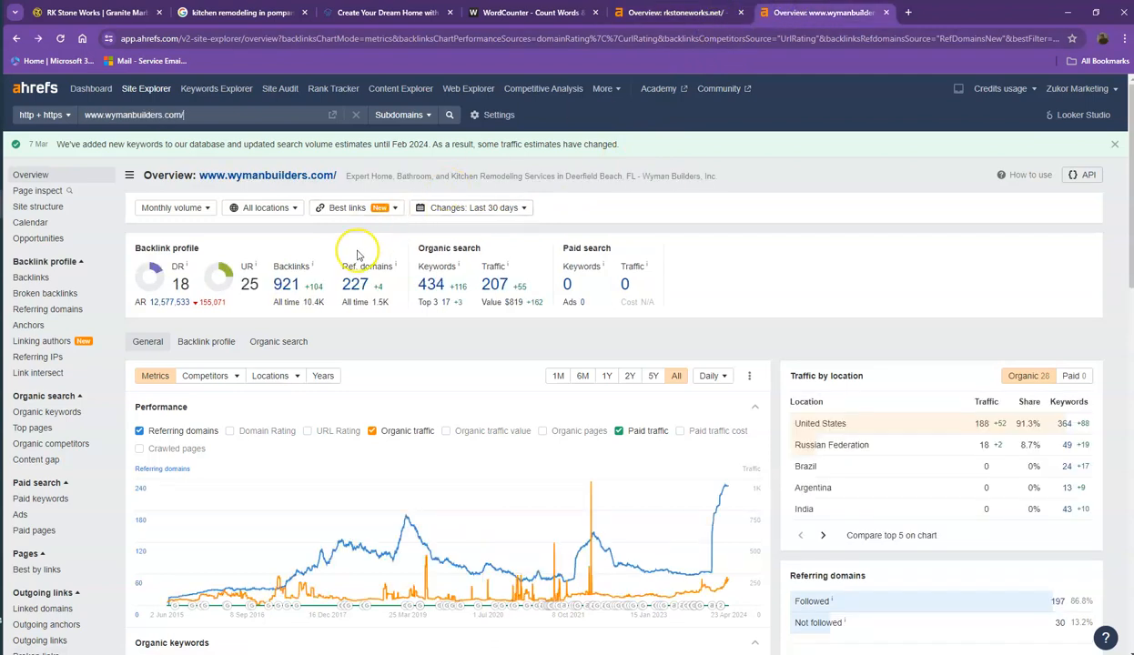
pyautogui.click(719, 13)
pyautogui.click(791, 13)
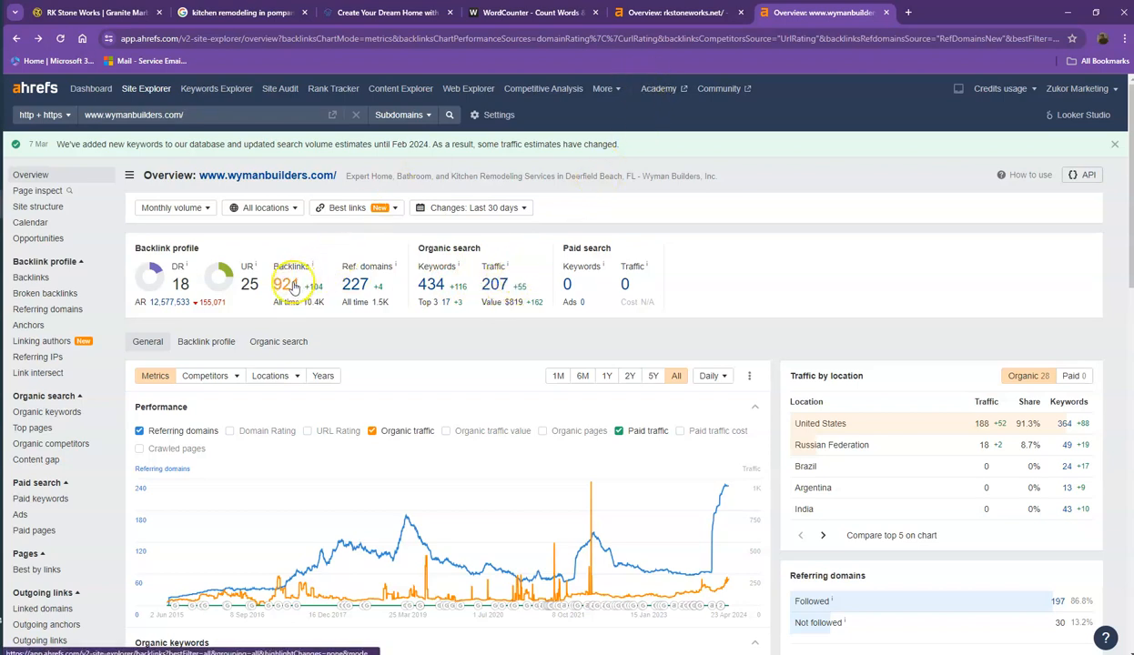
pyautogui.click(355, 286)
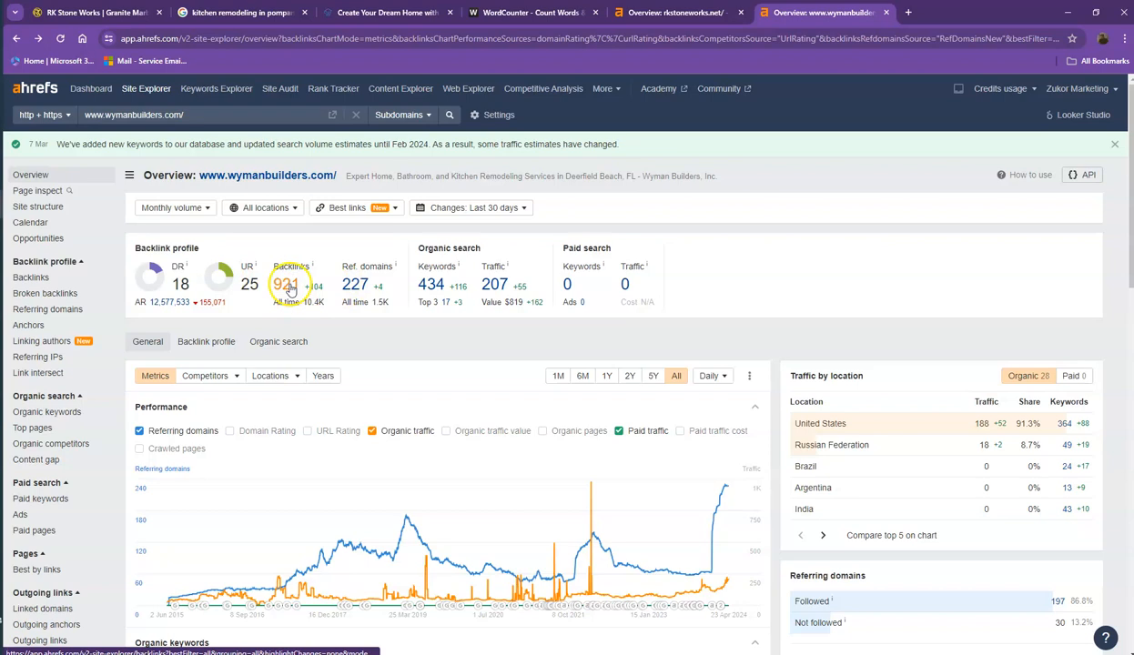
pyautogui.click(662, 17)
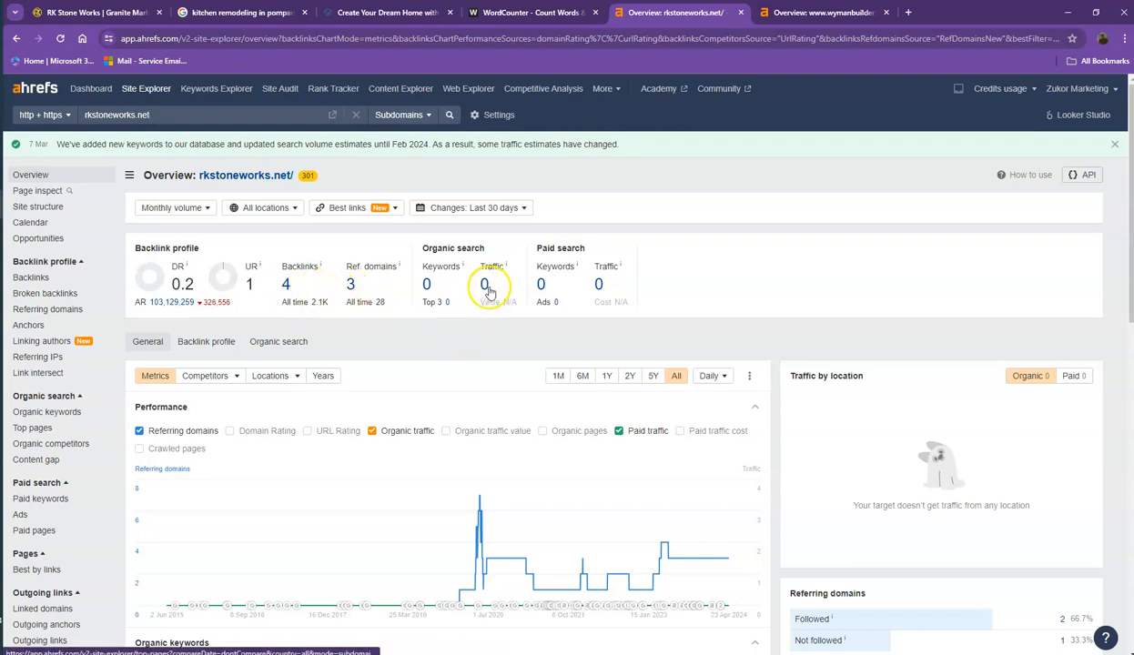
pyautogui.click(788, 20)
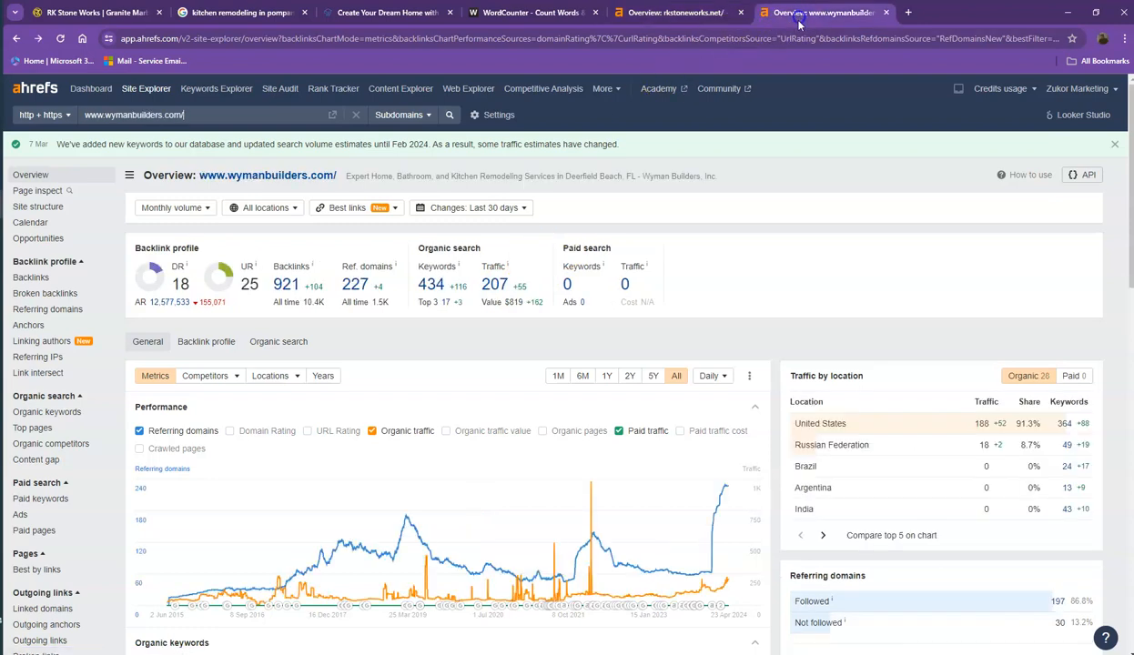
pyautogui.rightClick(363, 287)
pyautogui.click(377, 300)
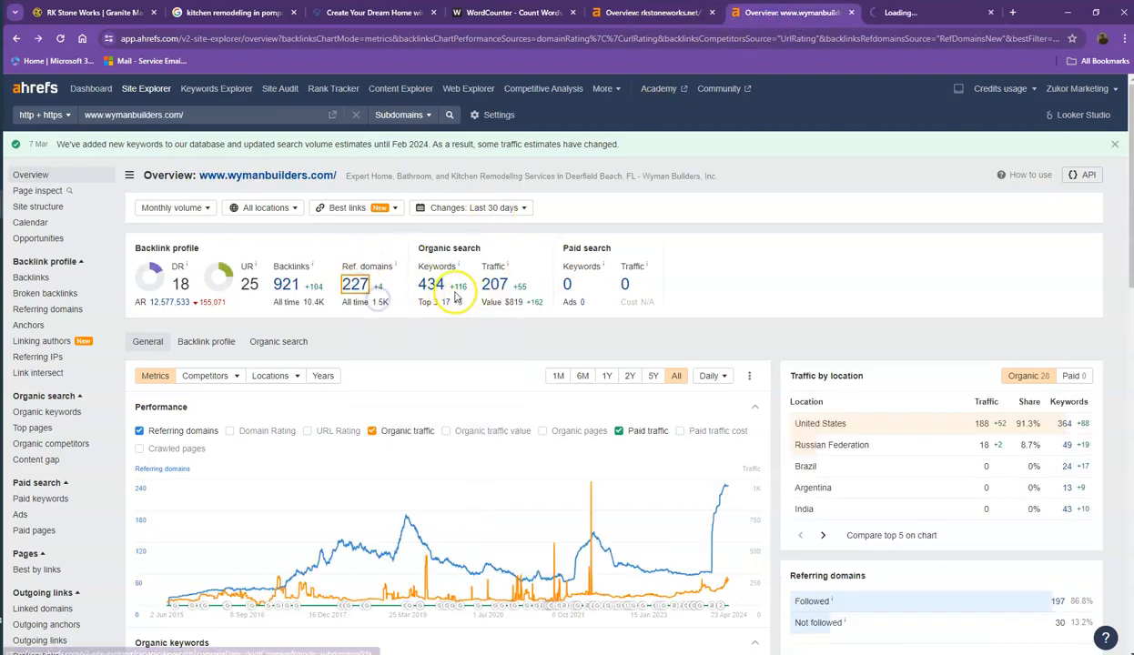
pyautogui.rightClick(438, 286)
pyautogui.click(455, 294)
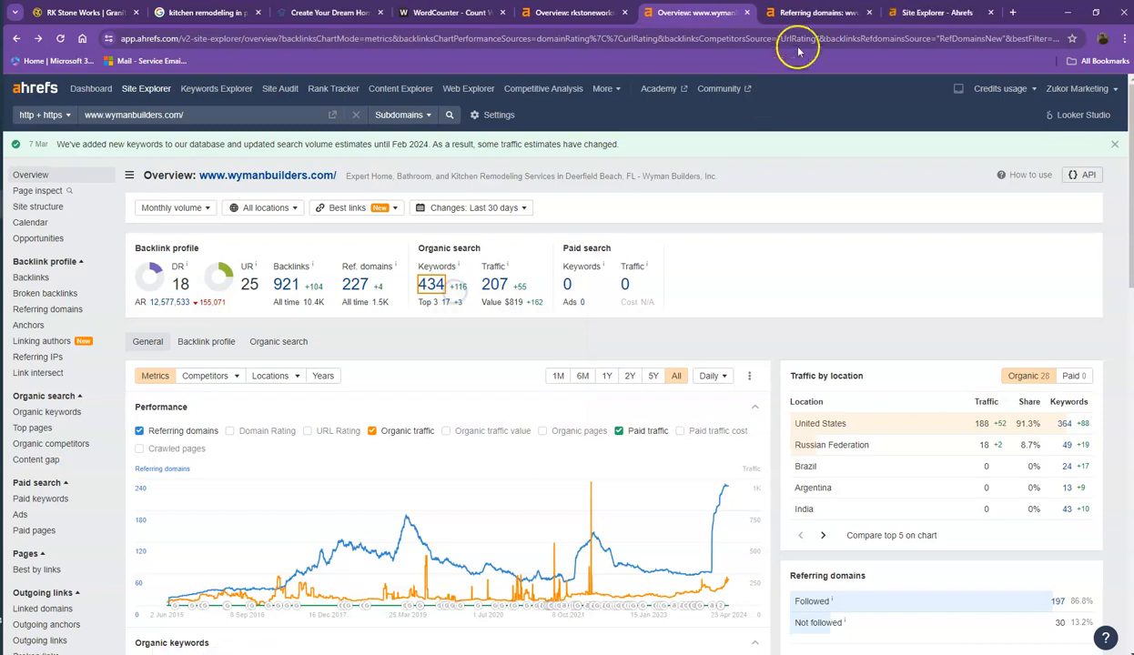
# Examine the first two pages of the Wyman Builders referring domains report, including domain ratings and links to target.
pyautogui.click(810, 18)
pyautogui.click(919, 13)
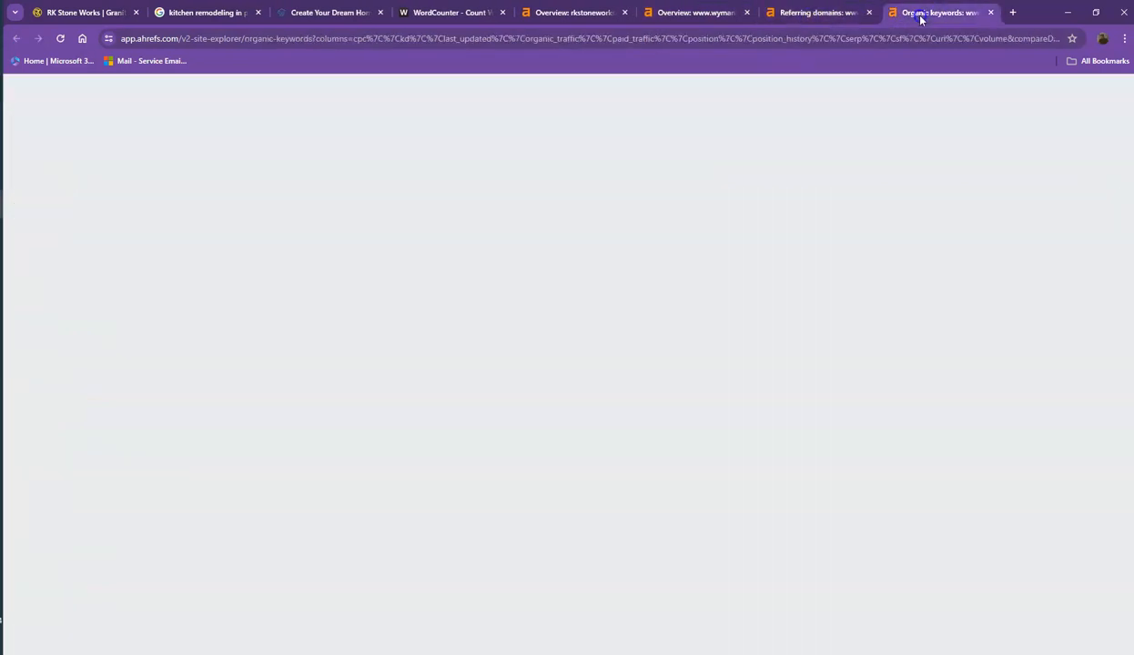
pyautogui.click(828, 13)
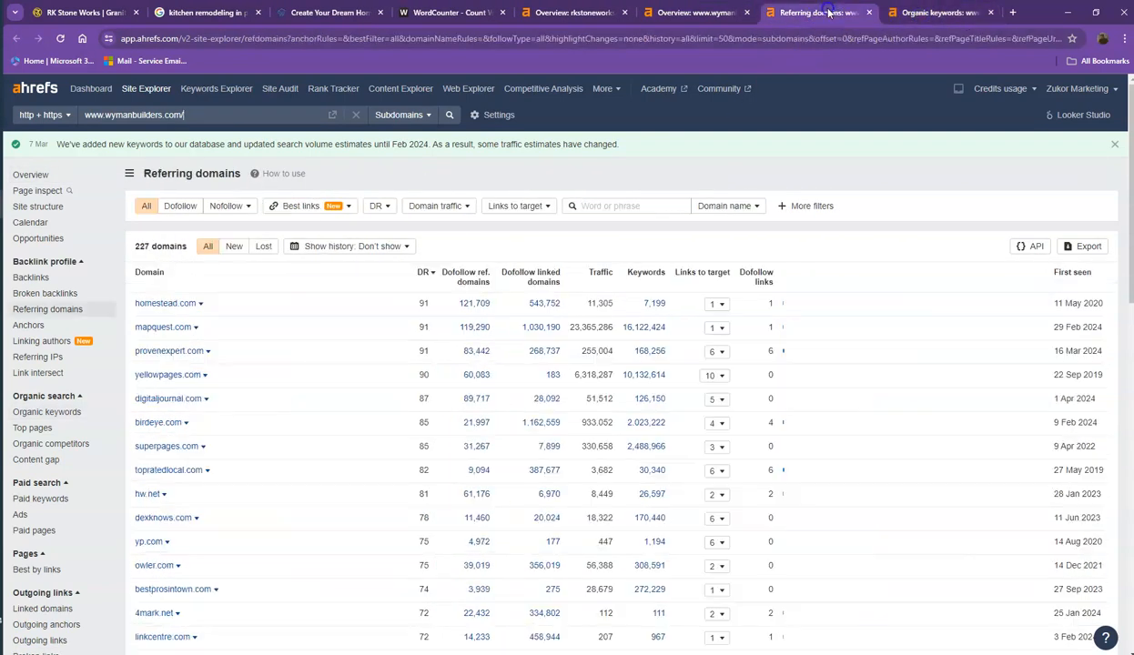
pyautogui.click(919, 11)
pyautogui.click(835, 14)
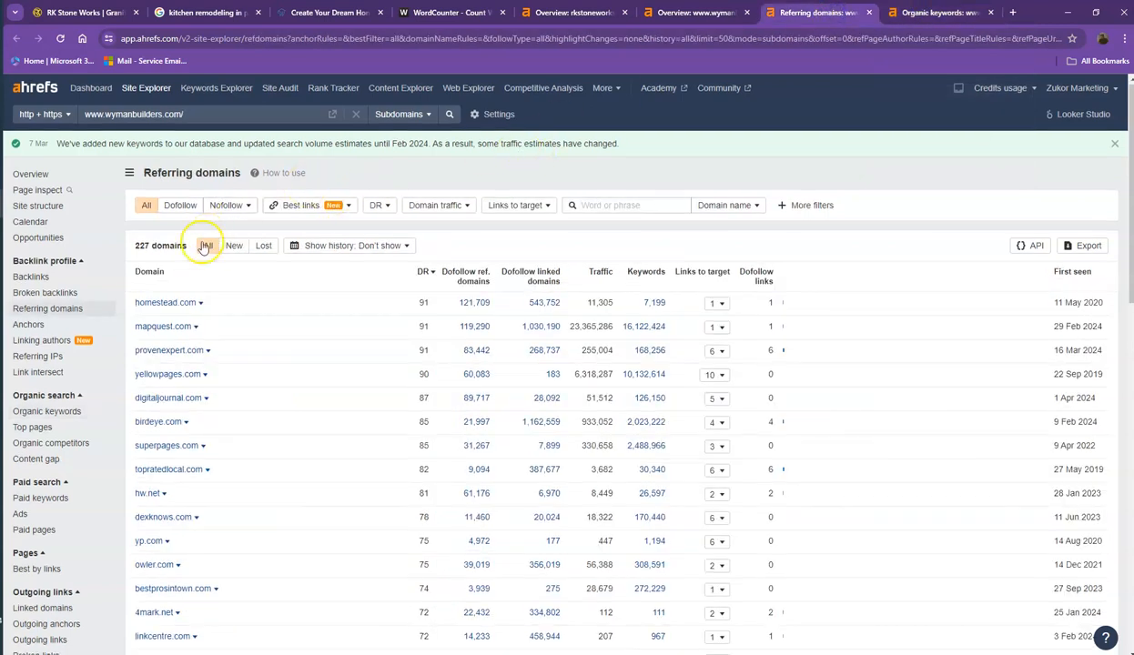
pyautogui.scroll(-10, 204, 242)
pyautogui.scroll(-3, 200, 248)
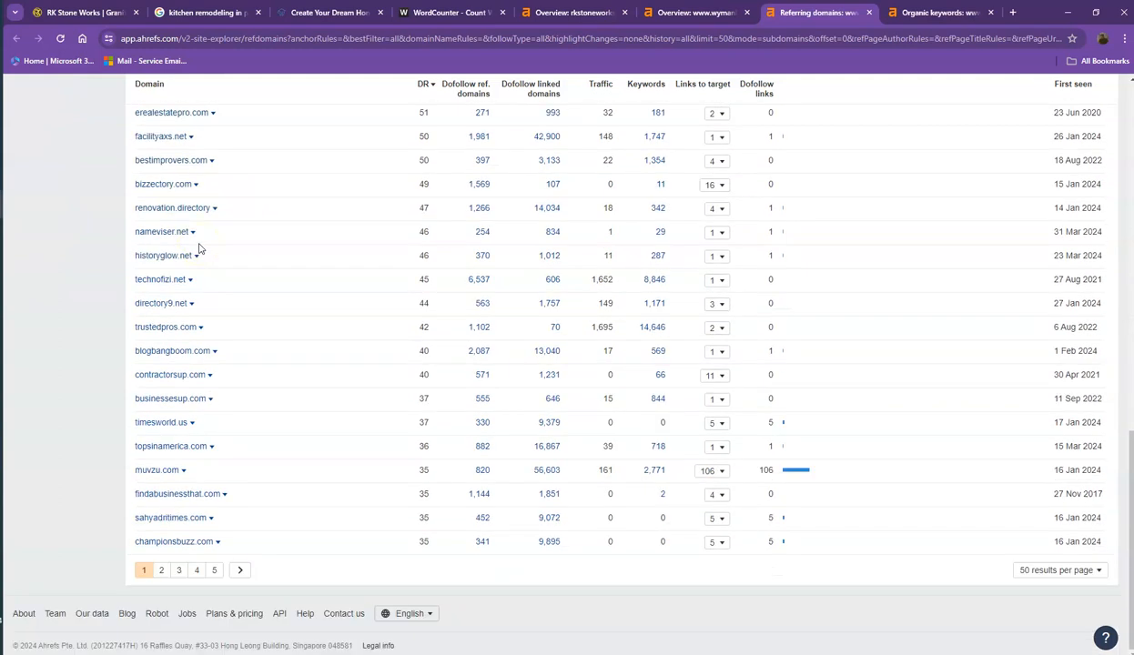
pyautogui.click(167, 570)
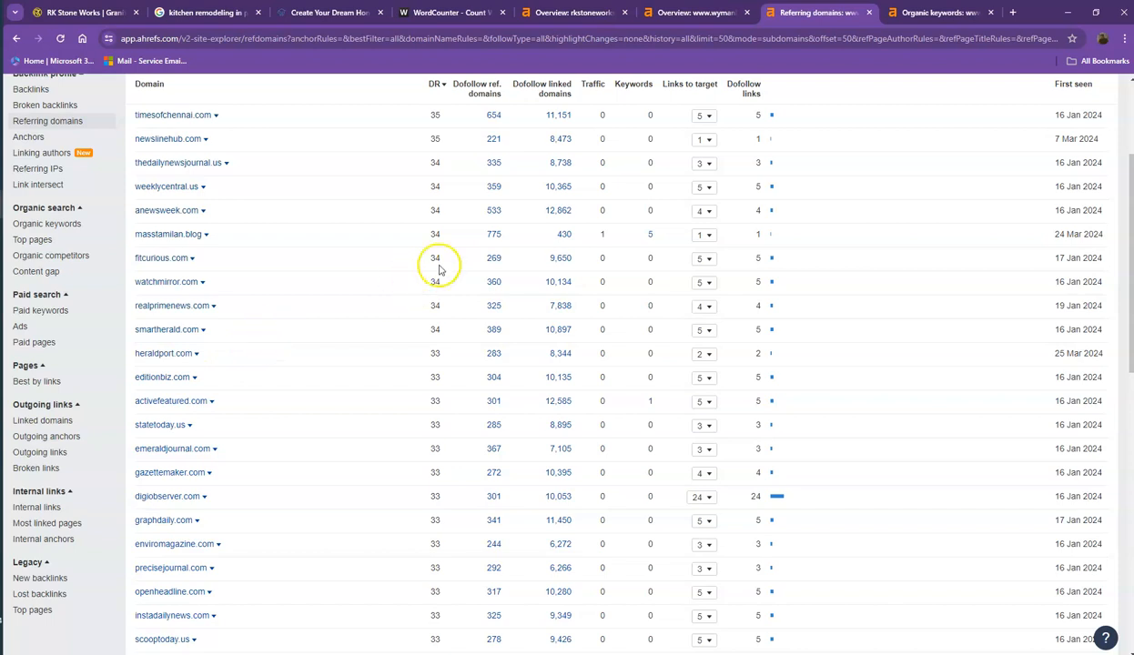
pyautogui.scroll(-10, 406, 280)
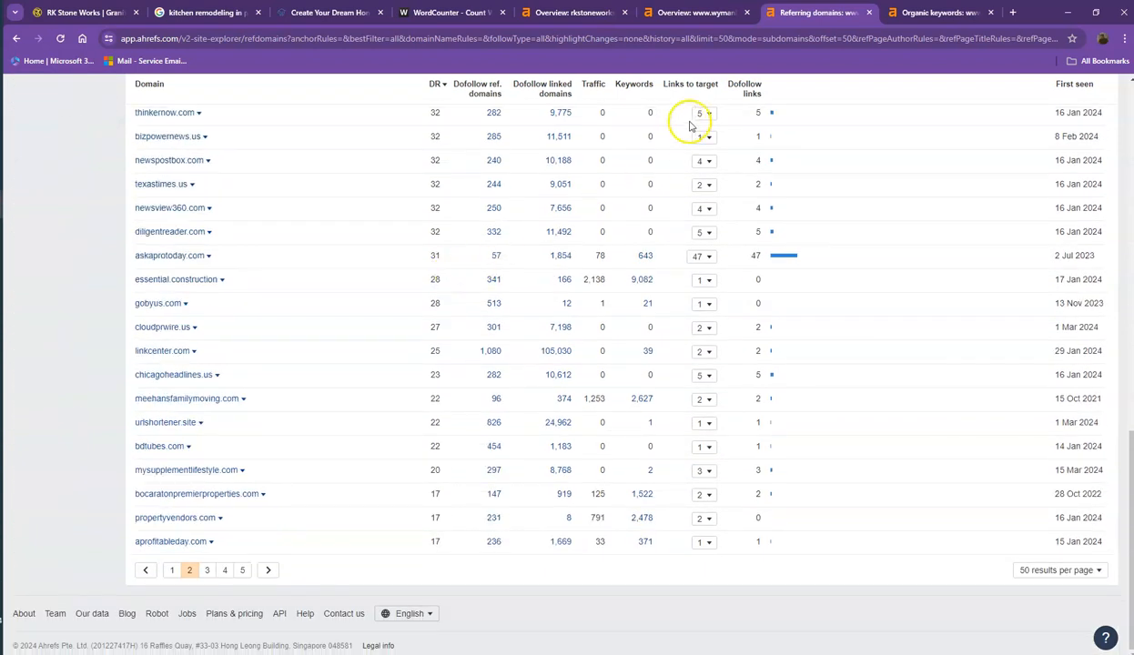
# Switch to the Wyman Builders organic keywords report and examine the ranking keywords, volumes and positions on pages 1 through 4.
pyautogui.click(912, 11)
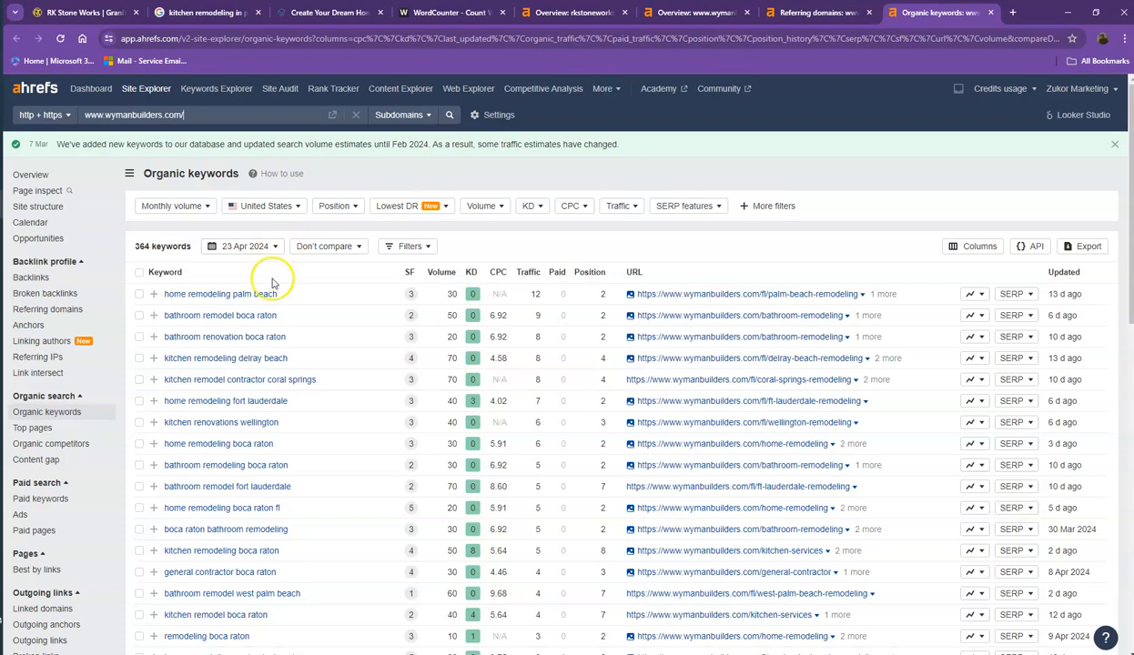
pyautogui.scroll(-15, 271, 271)
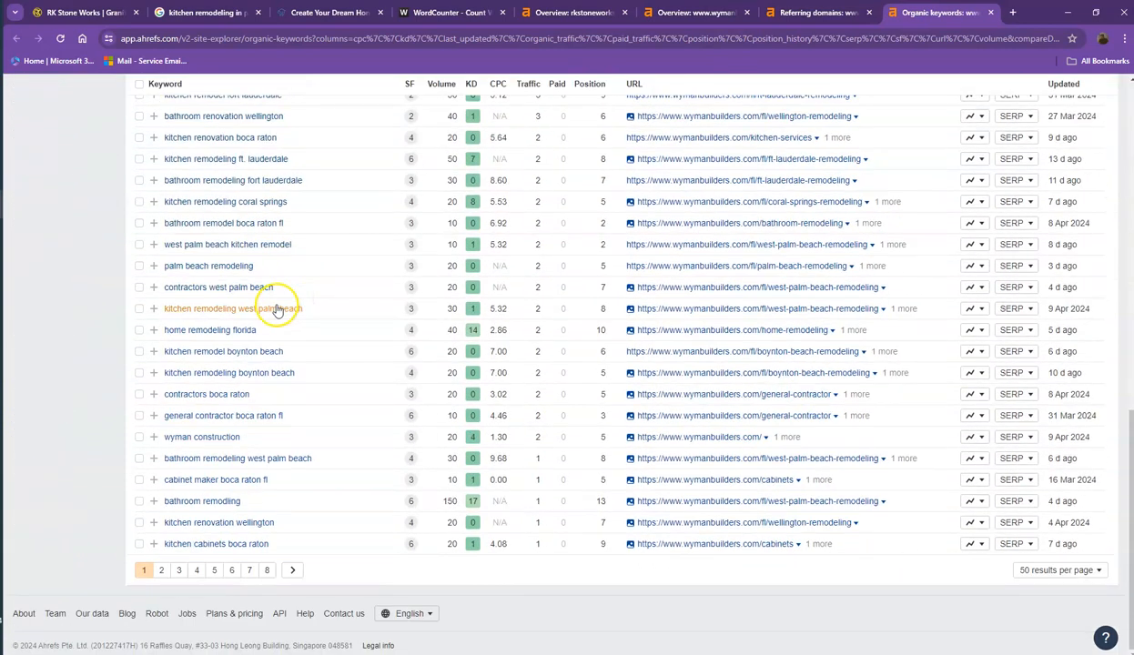
pyautogui.click(162, 571)
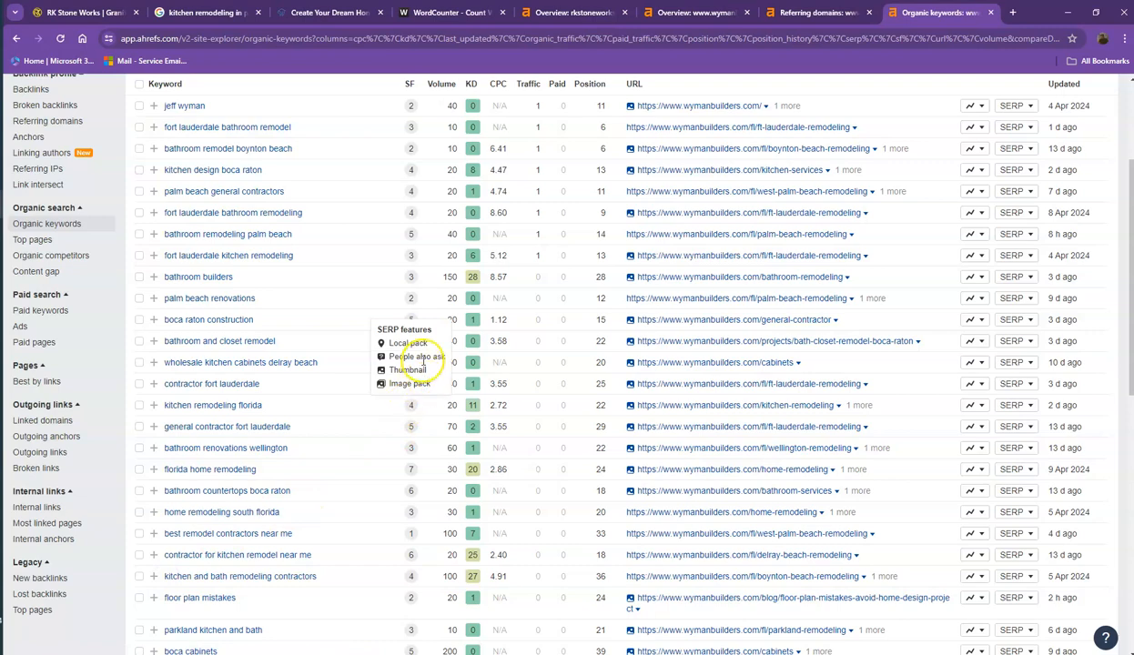
pyautogui.scroll(-1, 427, 373)
pyautogui.scroll(-6, 410, 373)
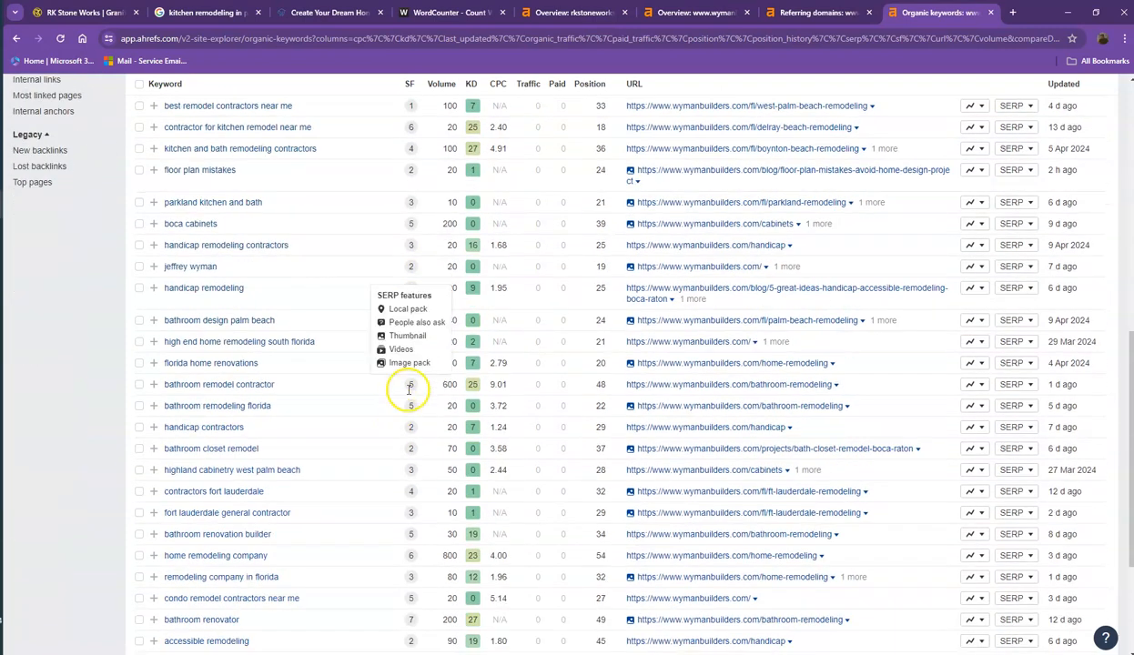
pyautogui.click(207, 571)
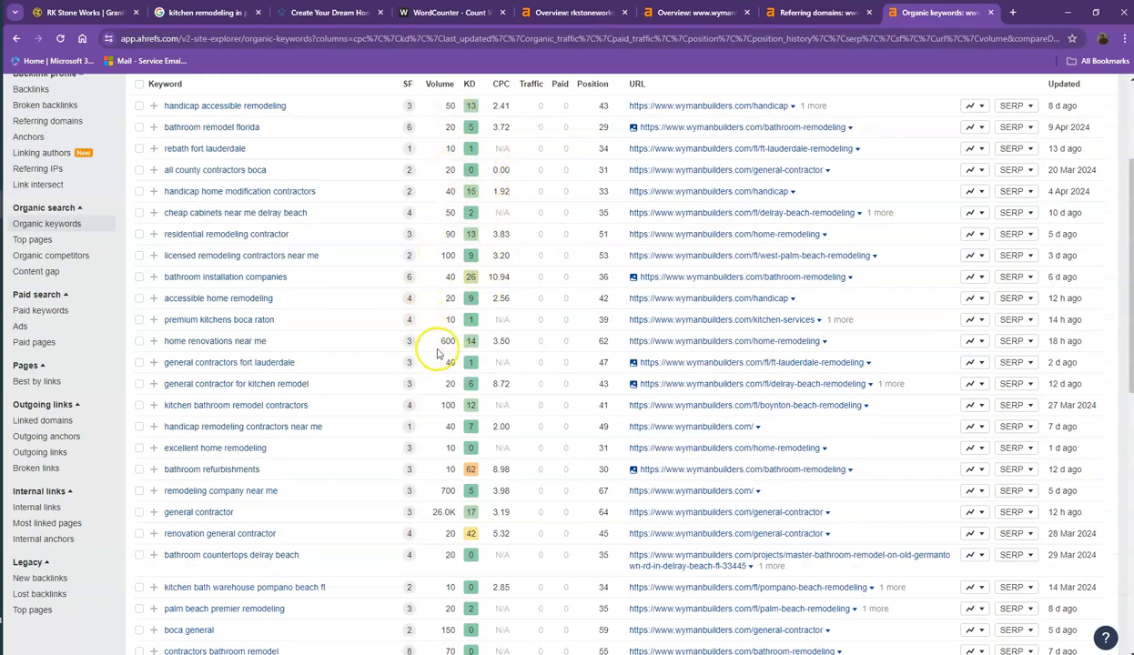
pyautogui.scroll(-7, 438, 400)
pyautogui.scroll(-2, 438, 400)
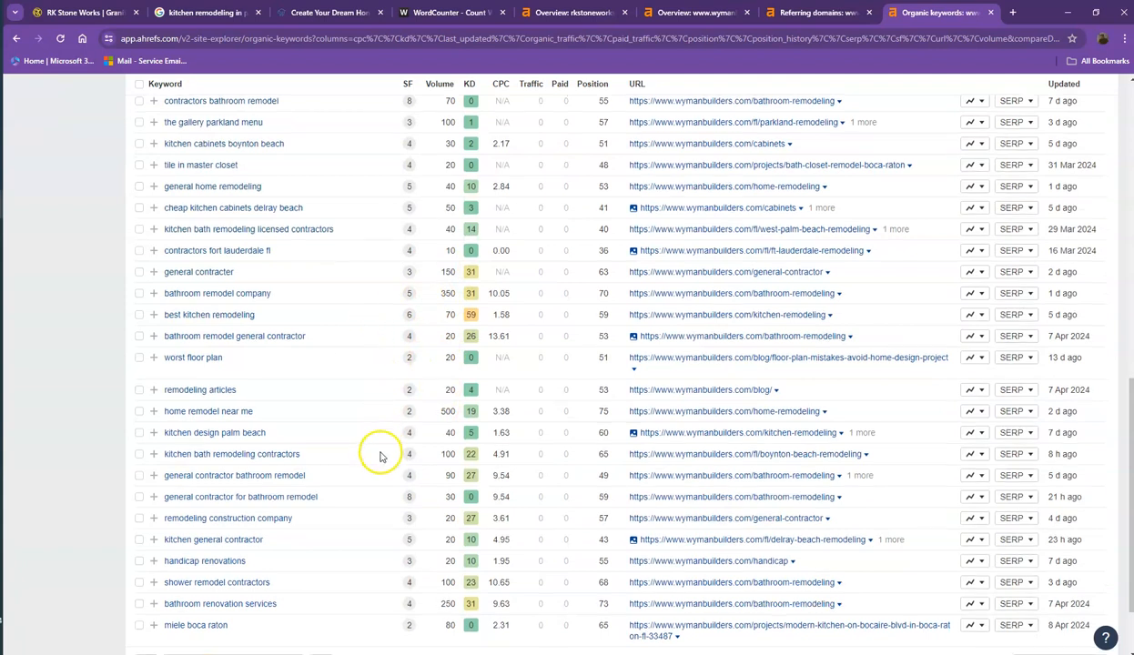
pyautogui.scroll(-1, 379, 446)
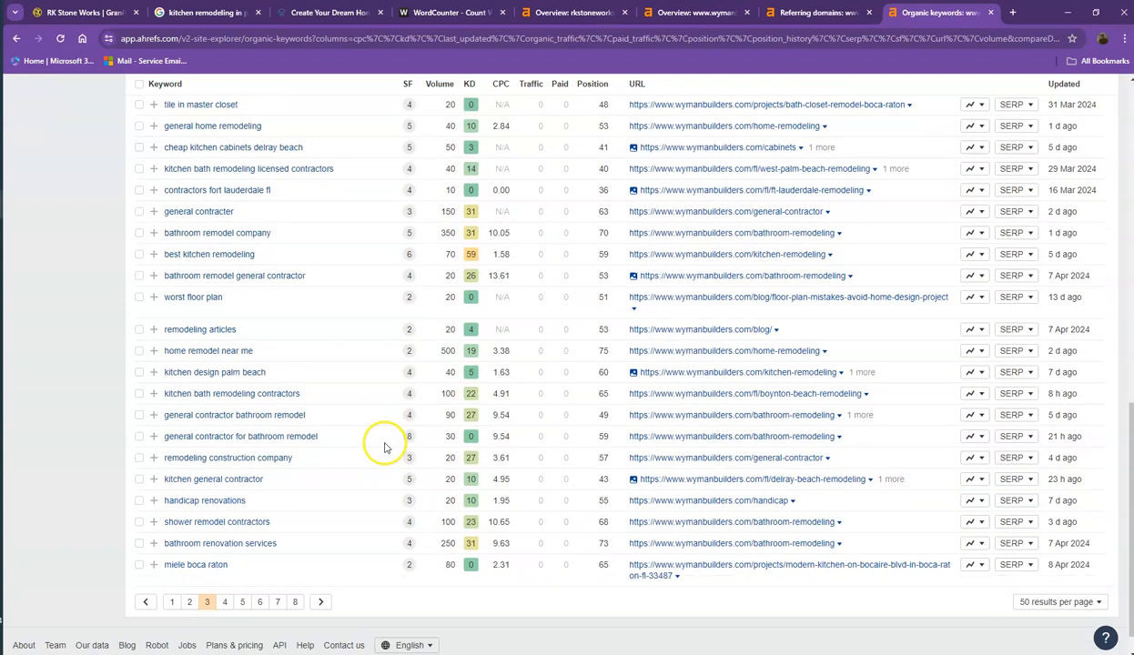
pyautogui.click(226, 603)
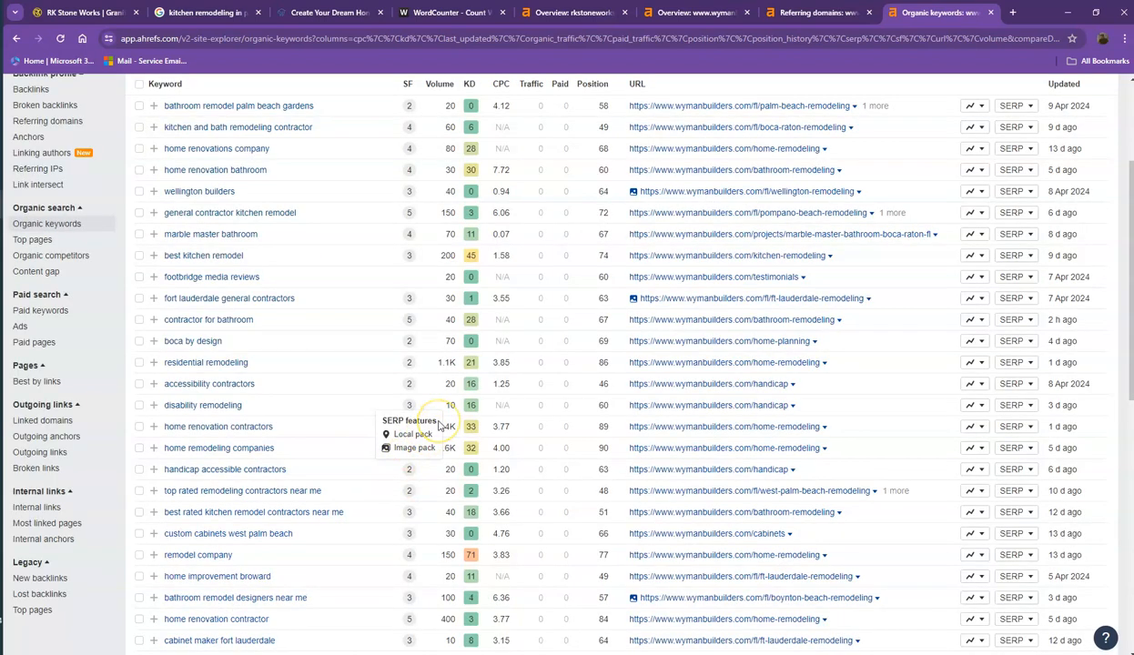
# Examine page 5 of the Wyman Builders organic keywords report, and close the organic keywords and referring domains reports.
pyautogui.scroll(-10, 439, 418)
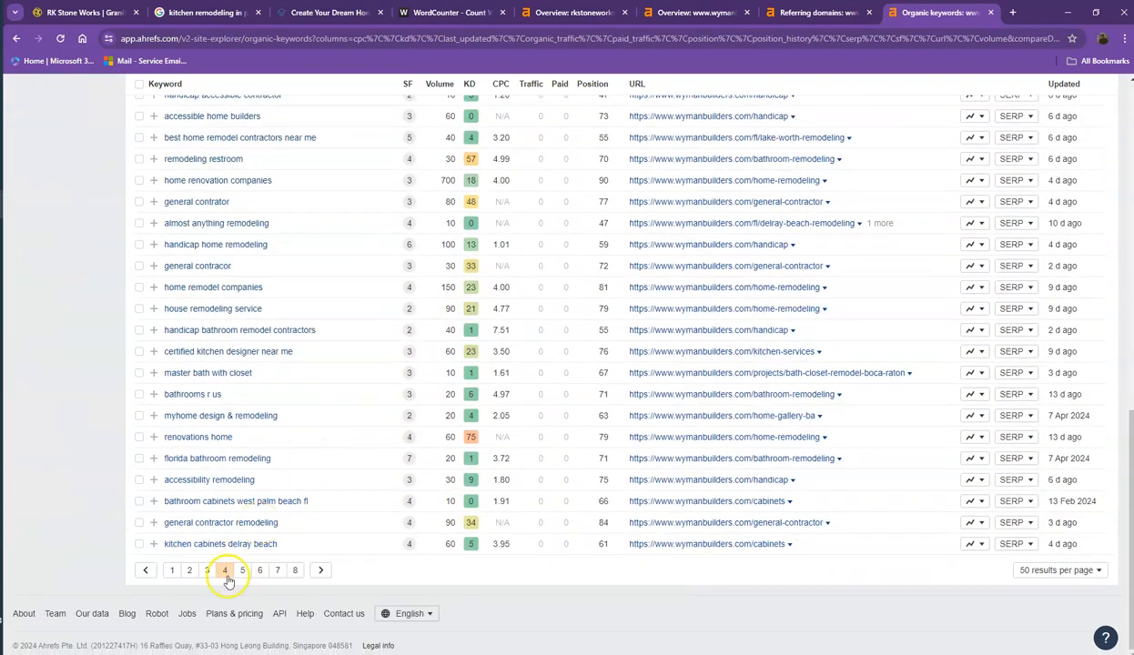
pyautogui.click(243, 572)
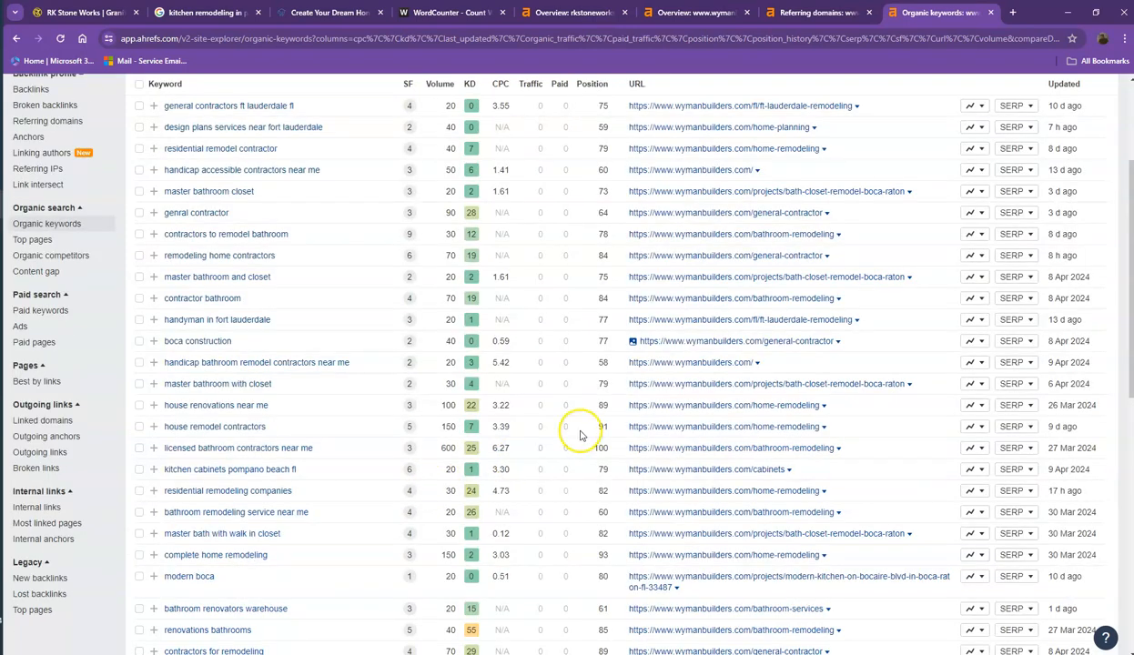
pyautogui.scroll(-5, 577, 434)
pyautogui.scroll(-3, 599, 417)
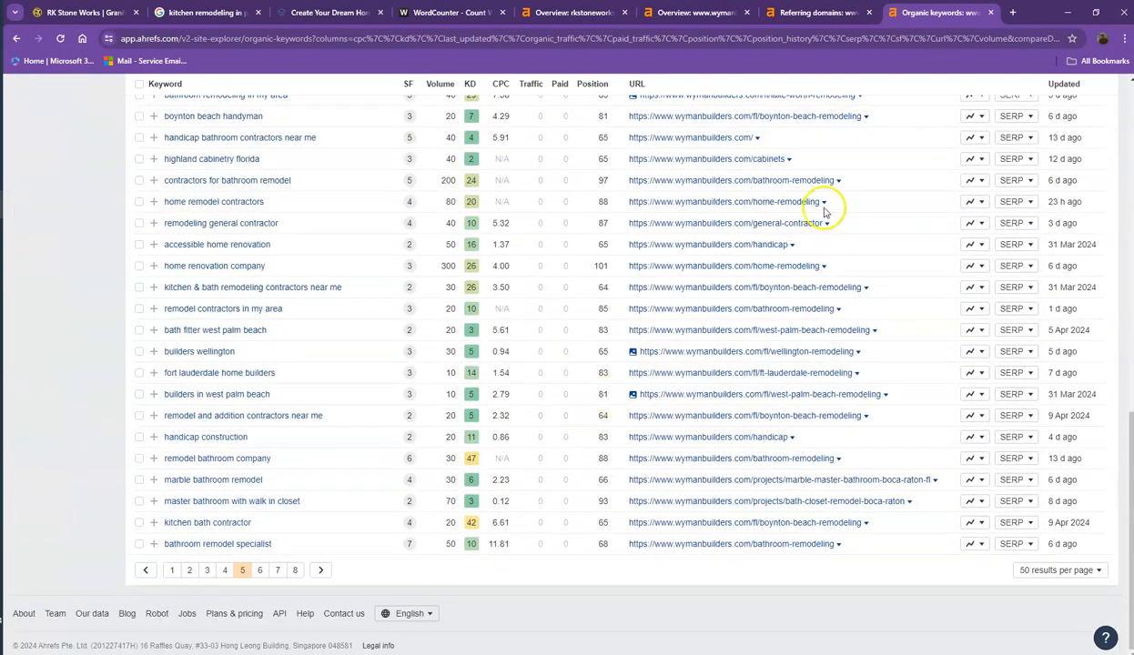
pyautogui.click(869, 12)
pyautogui.click(869, 13)
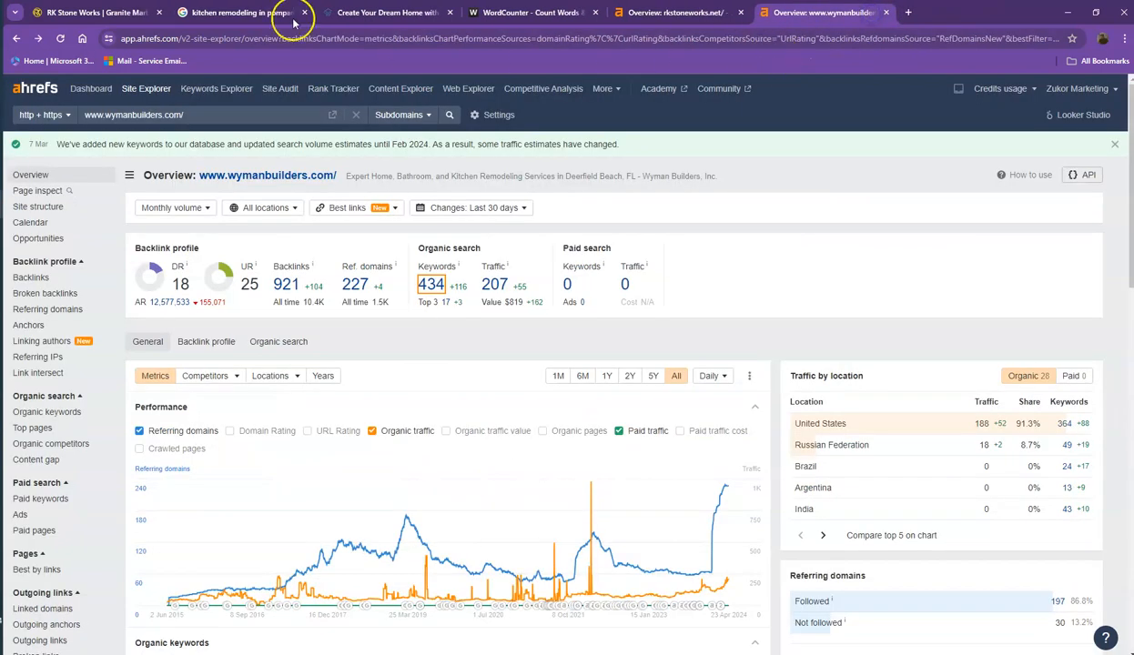
# On the RK Stoneworks homepage, check the file name of the Kitchen section image without saving it.
pyautogui.click(100, 13)
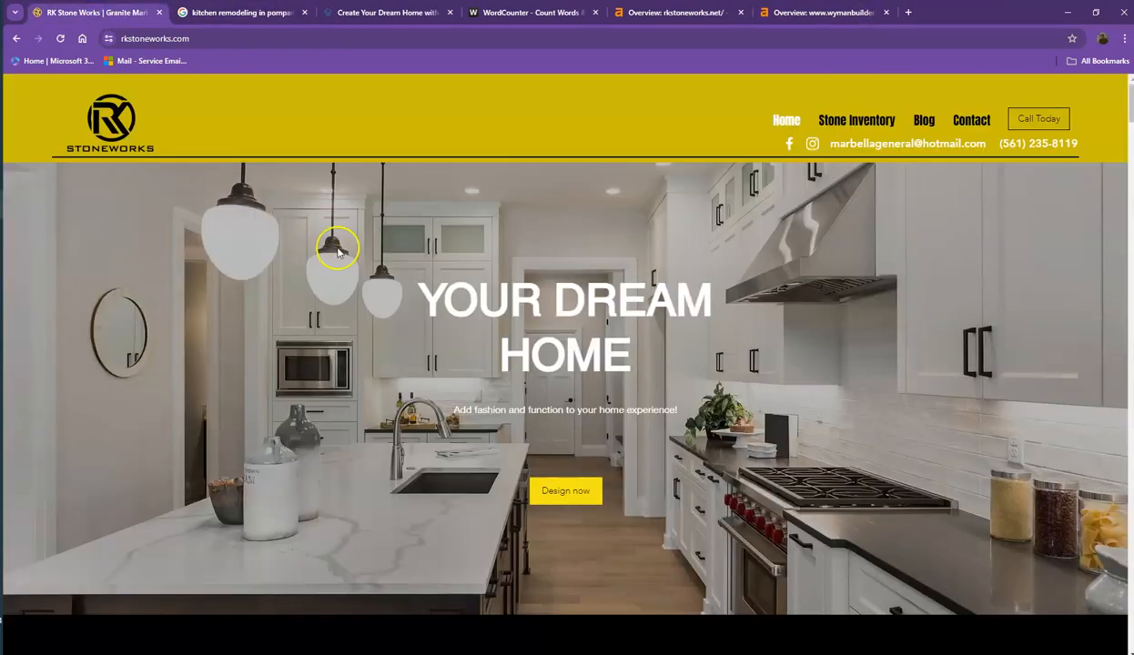
pyautogui.scroll(-10, 346, 278)
pyautogui.scroll(-1, 347, 273)
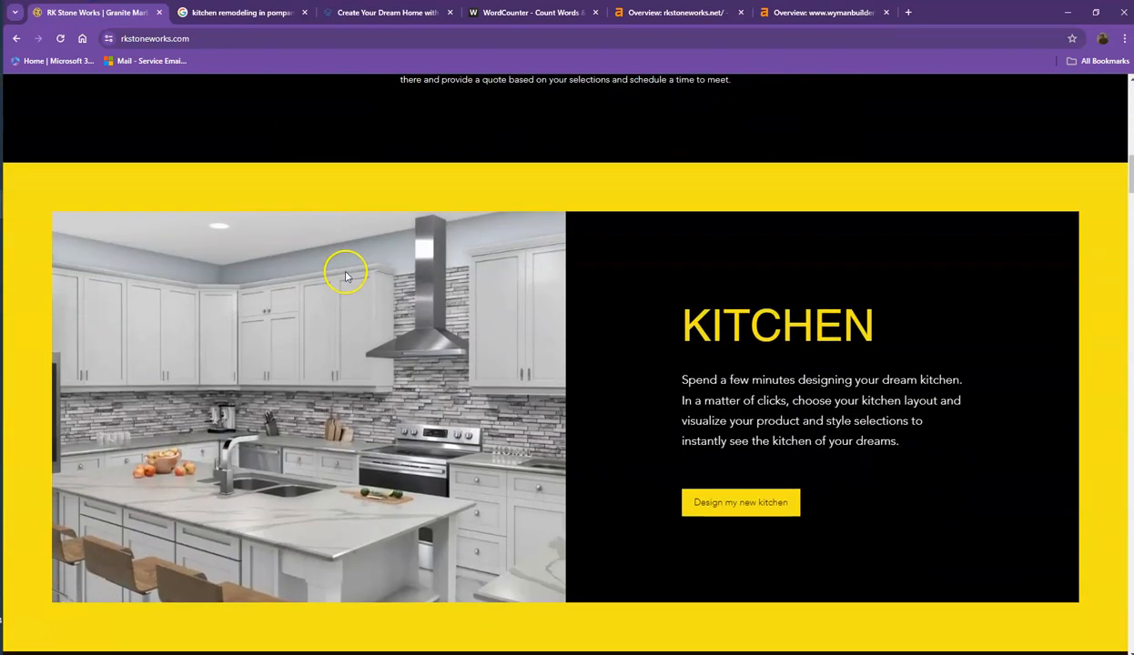
pyautogui.rightClick(287, 241)
pyautogui.click(324, 273)
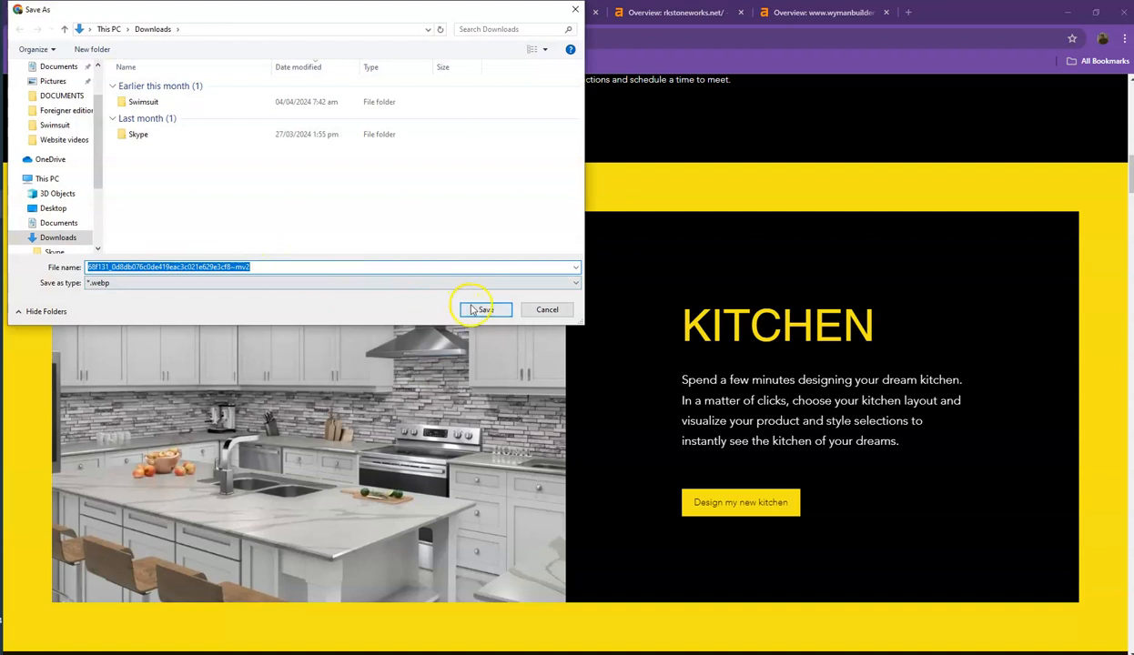
pyautogui.click(544, 312)
# Check the file names of the Bathroom section image and the About Us marble image without saving either.
pyautogui.scroll(-5, 430, 346)
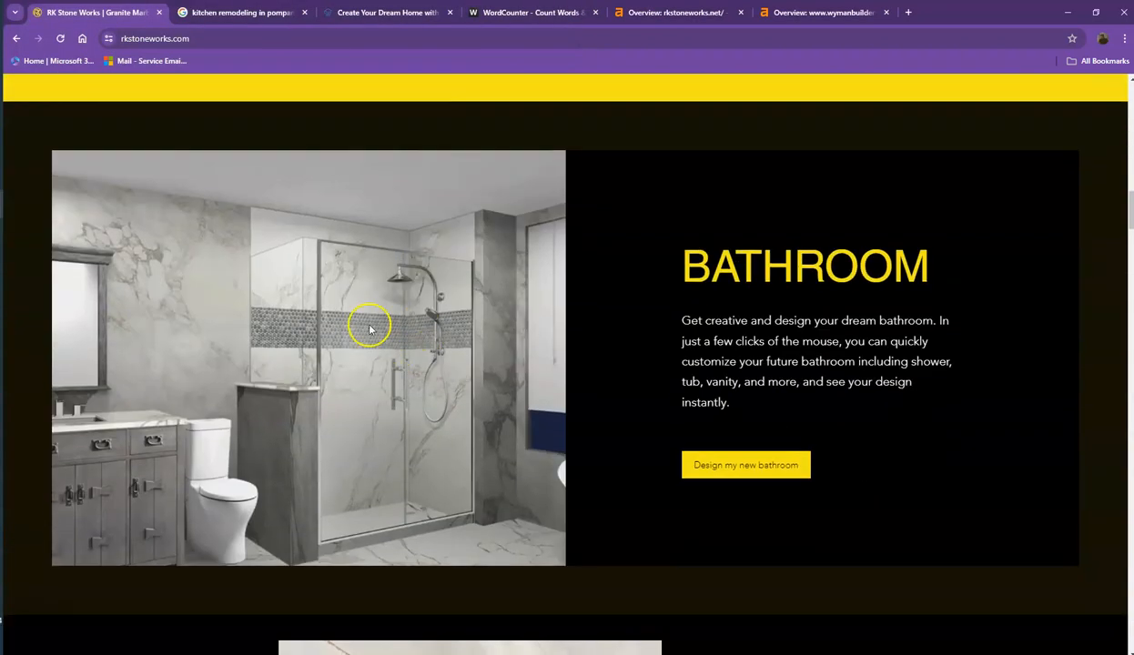
pyautogui.rightClick(324, 289)
pyautogui.click(362, 318)
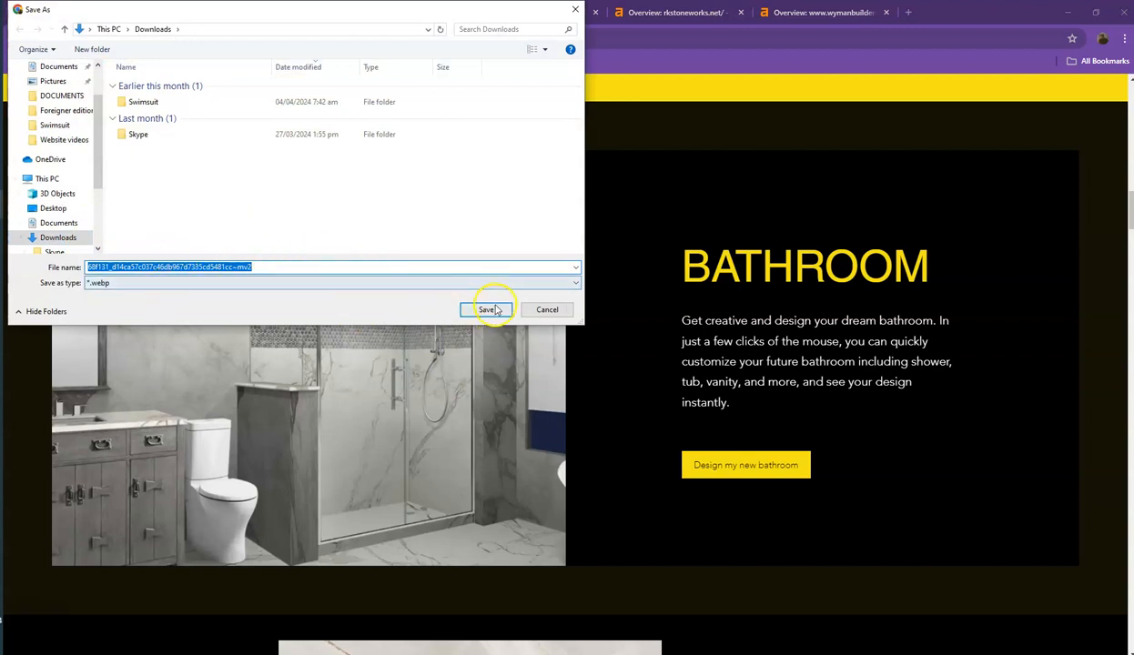
pyautogui.click(547, 309)
pyautogui.scroll(-4, 483, 364)
pyautogui.rightClick(408, 343)
pyautogui.click(431, 367)
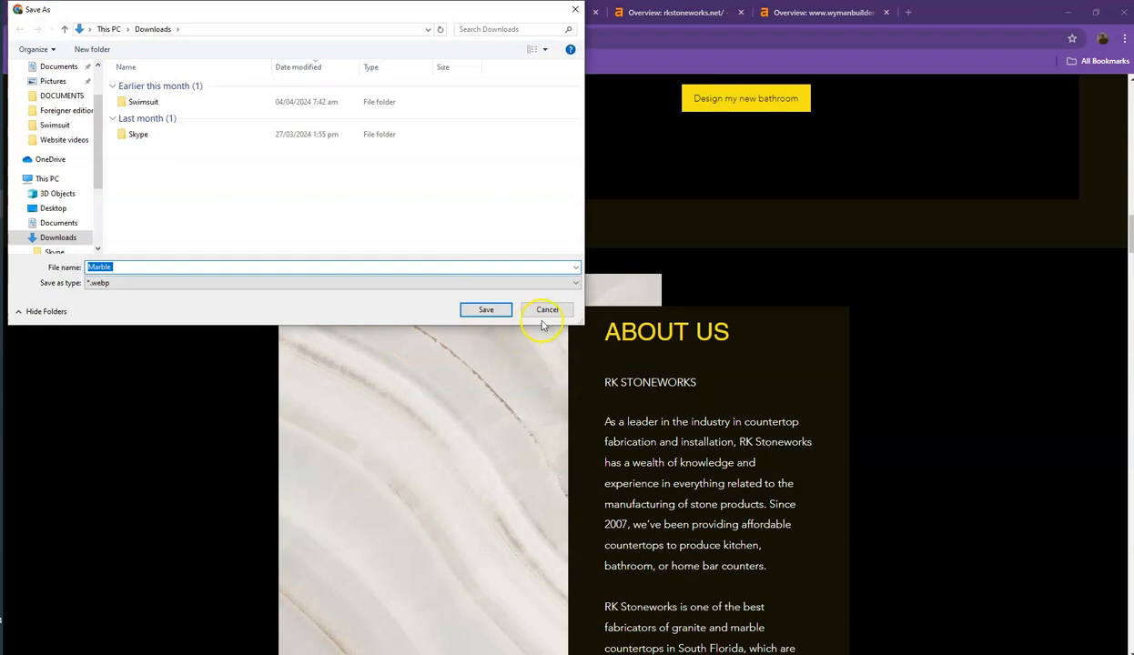
pyautogui.click(549, 310)
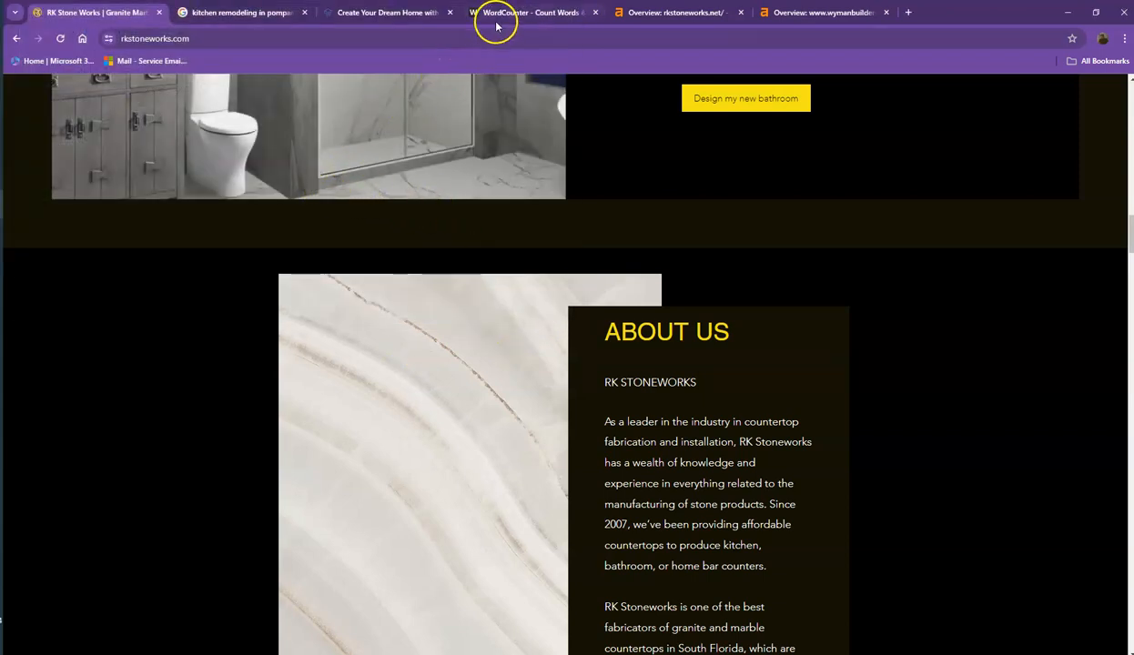
# Copy all text of the RK Stoneworks homepage into WordCounter, replacing the existing text, and check the word count.
pyautogui.hotkey('ctrl', 'a')
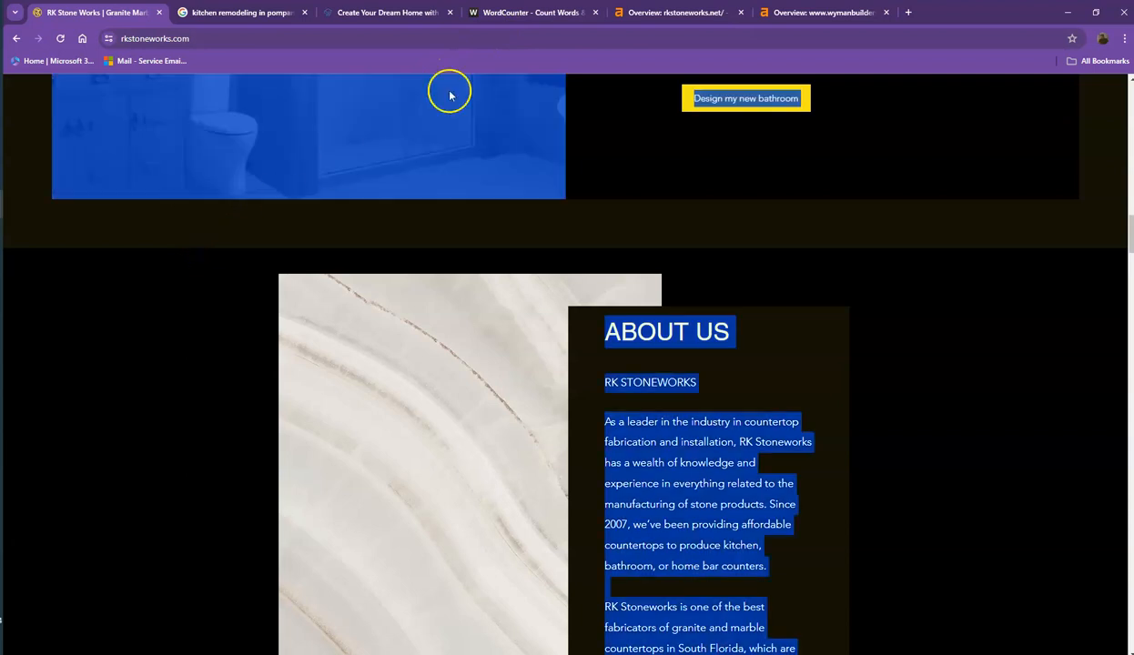
pyautogui.click(505, 13)
pyautogui.hotkey('ctrl', 'a')
pyautogui.hotkey('ctrl', 'v')
pyautogui.scroll(5, 355, 235)
pyautogui.scroll(10, 355, 235)
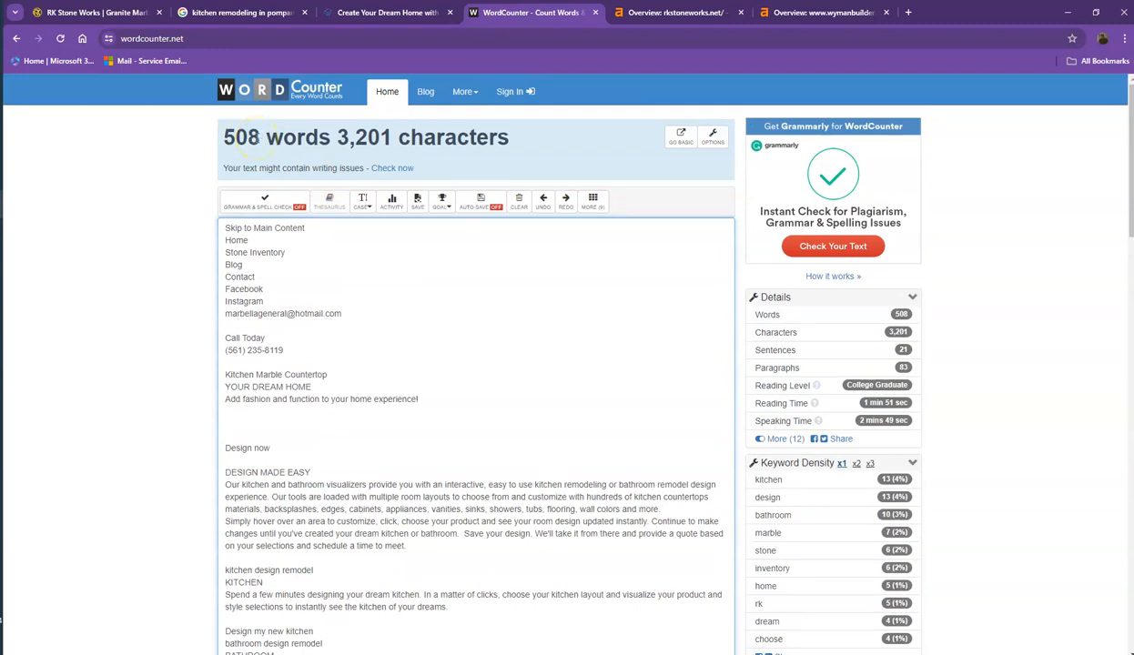
# Review the Google results for kitchen remodeling in Pompano Beach, including the directory listings, organic results and local business listings.
pyautogui.click(235, 13)
pyautogui.scroll(-3, 88, 321)
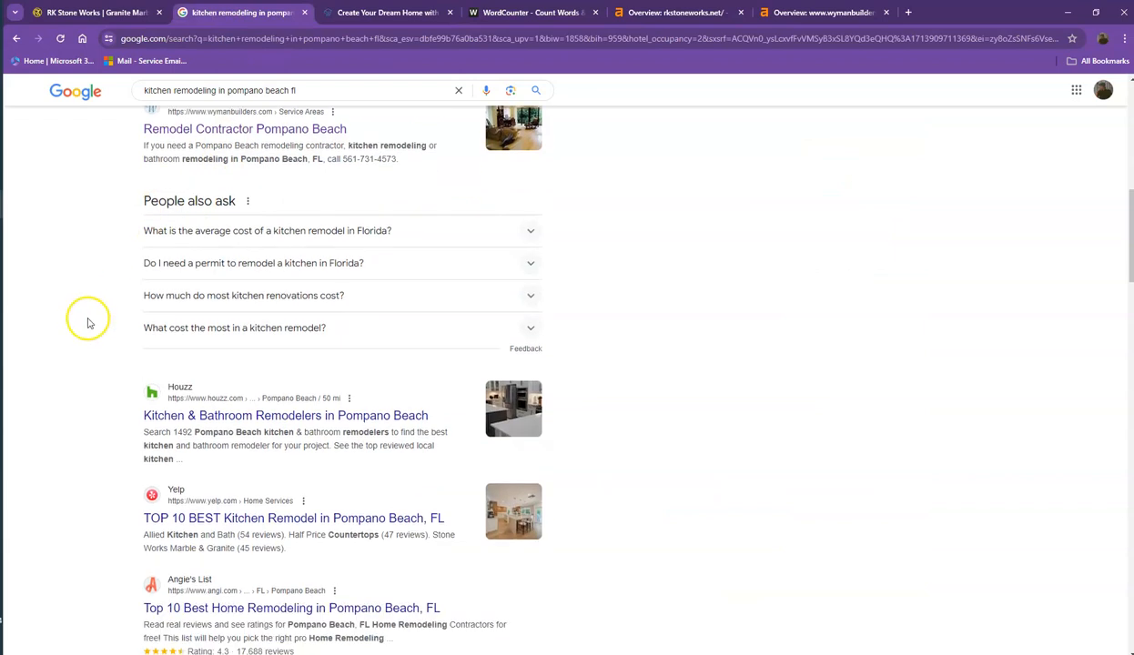
pyautogui.moveTo(124, 327); pyautogui.dragTo(362, 618)
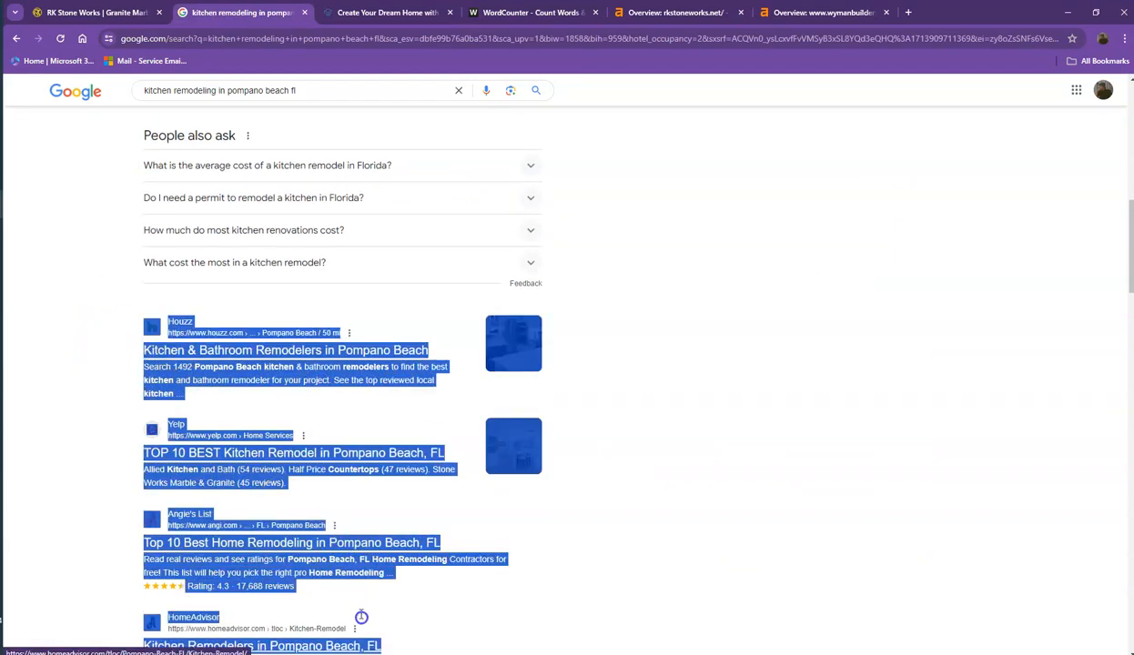
pyautogui.scroll(-2, 80, 282)
pyautogui.click(88, 258)
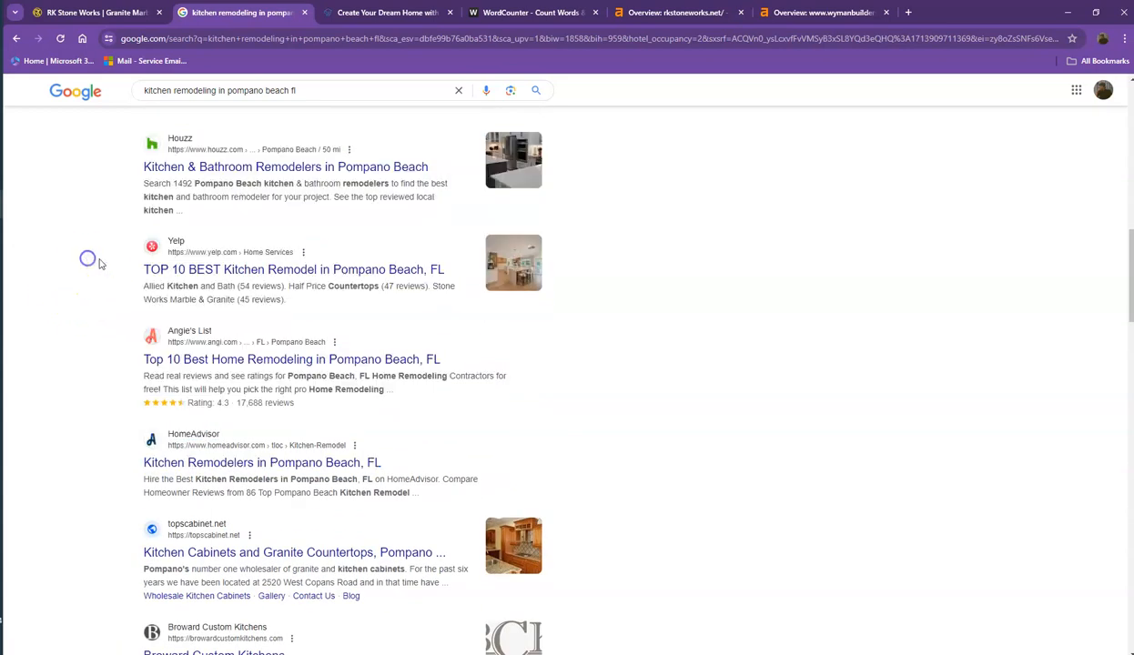
pyautogui.scroll(5, 91, 268)
pyautogui.scroll(2, 107, 277)
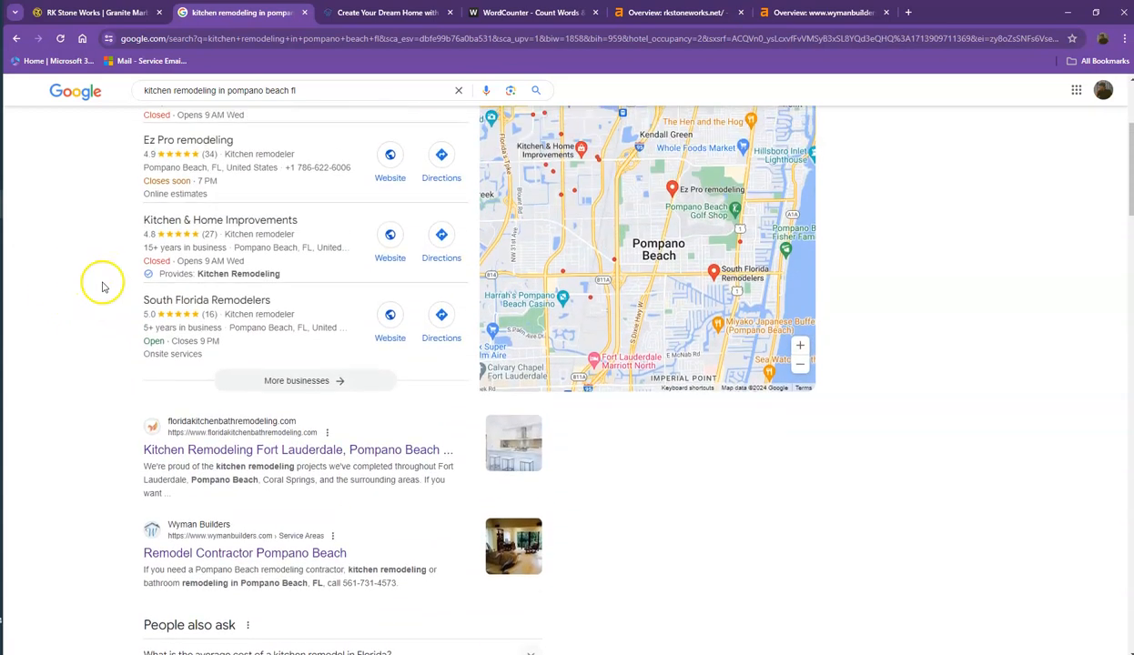
pyautogui.scroll(2, 137, 284)
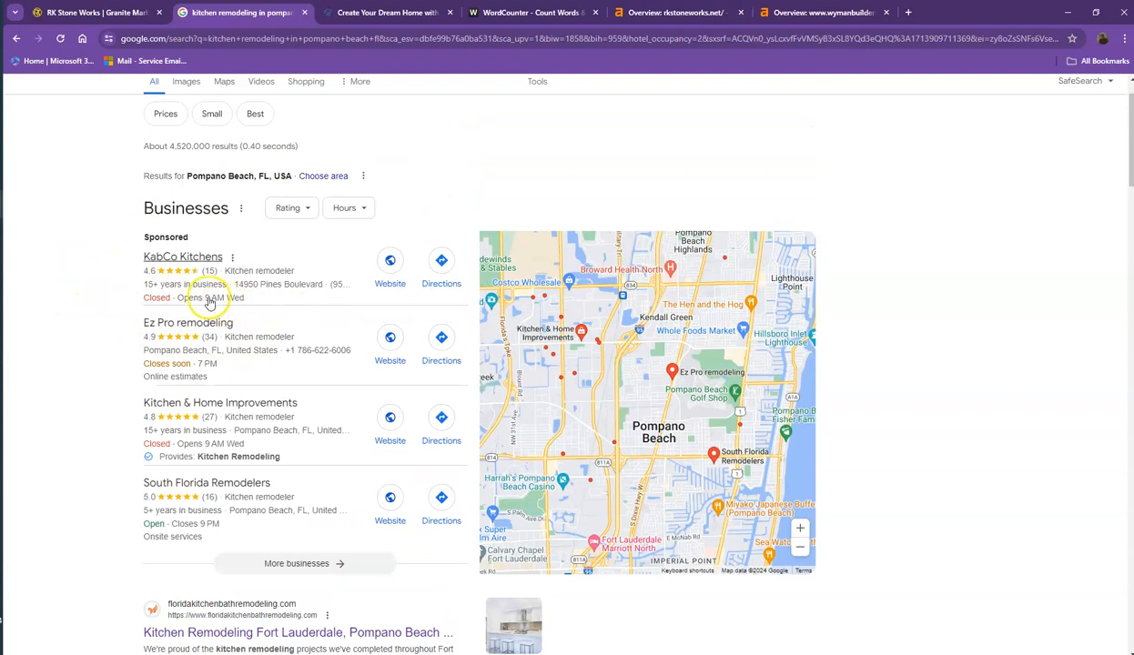
# Return to the RK Stoneworks homepage, clear the text selection and view the Design Made Easy section.
pyautogui.click(122, 13)
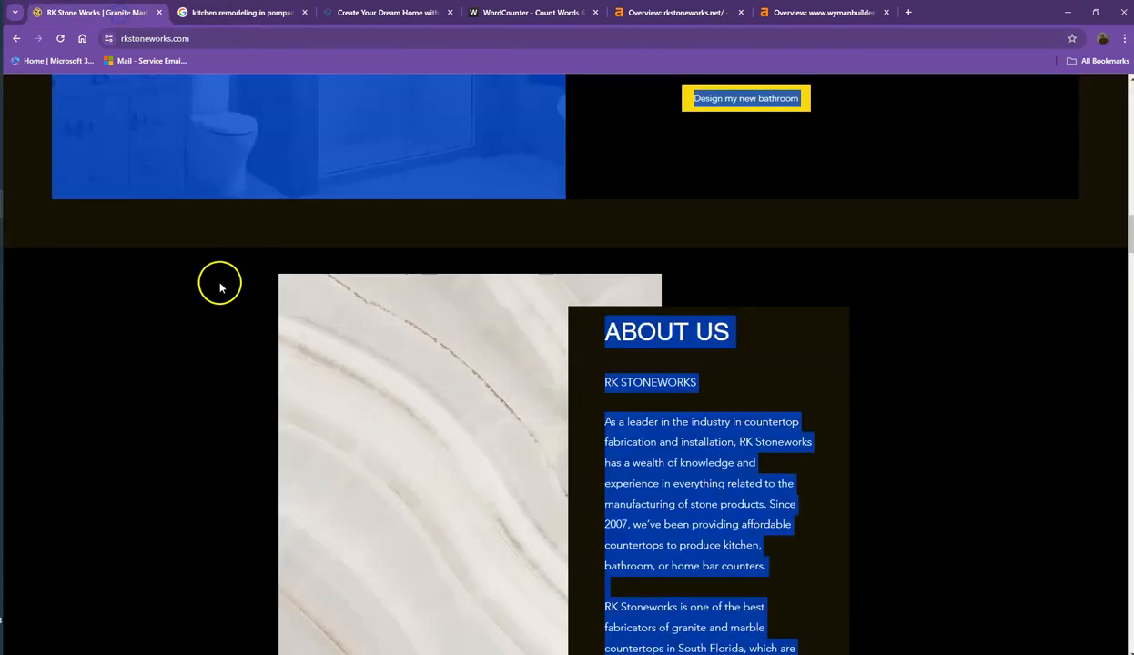
pyautogui.click(182, 320)
pyautogui.scroll(5, 180, 332)
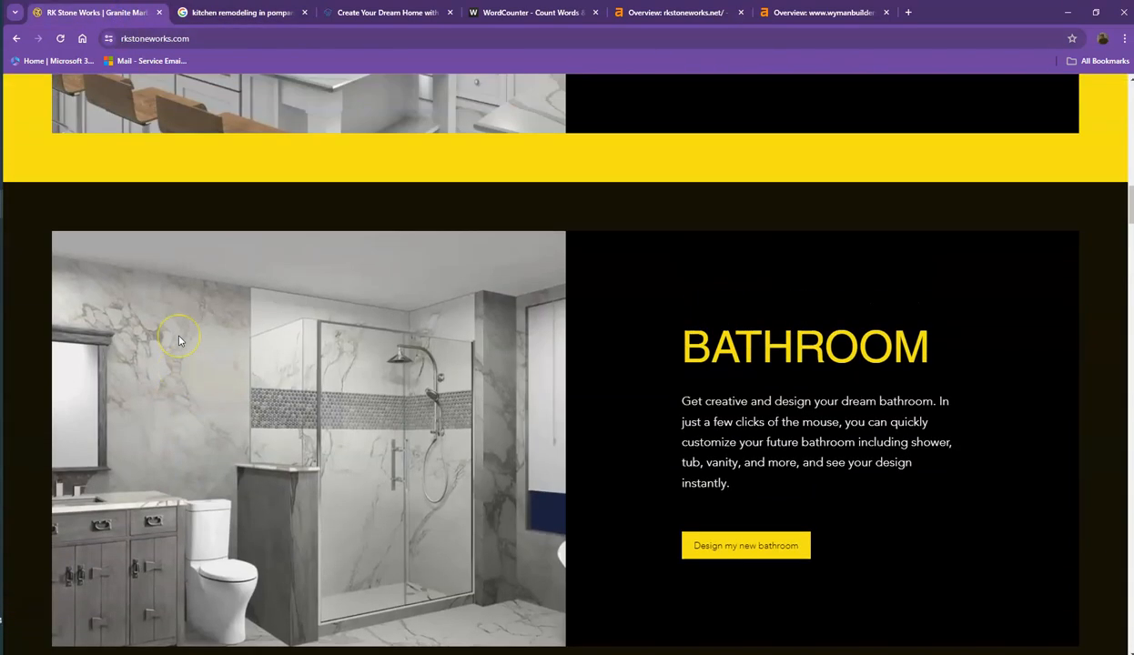
pyautogui.scroll(10, 179, 340)
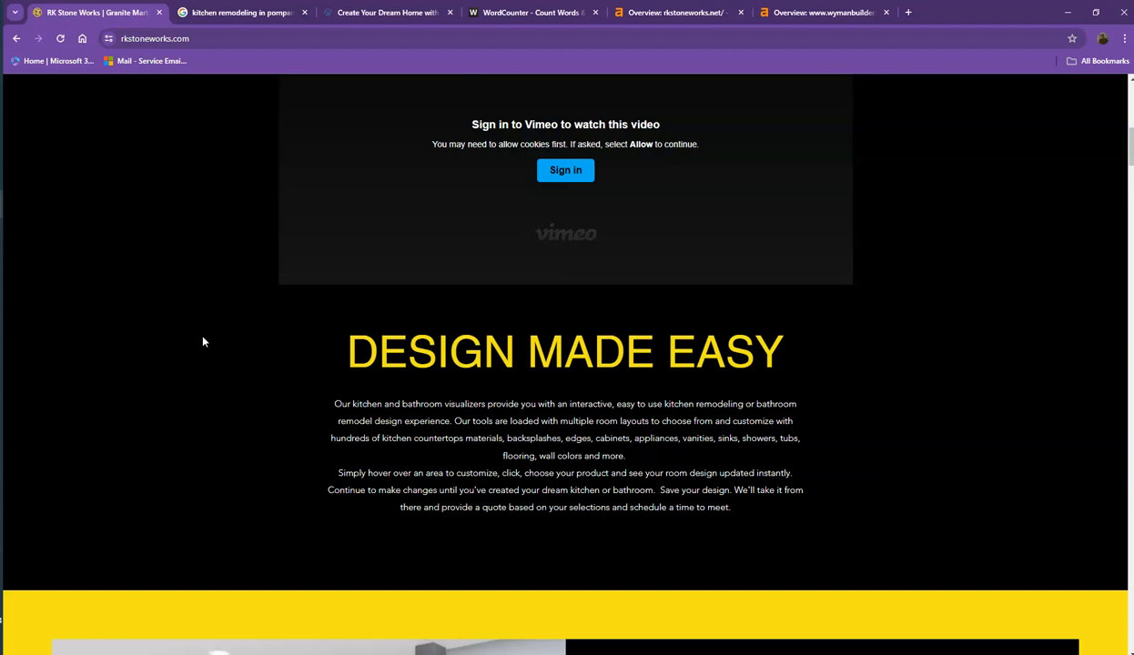
pyautogui.click(183, 329)
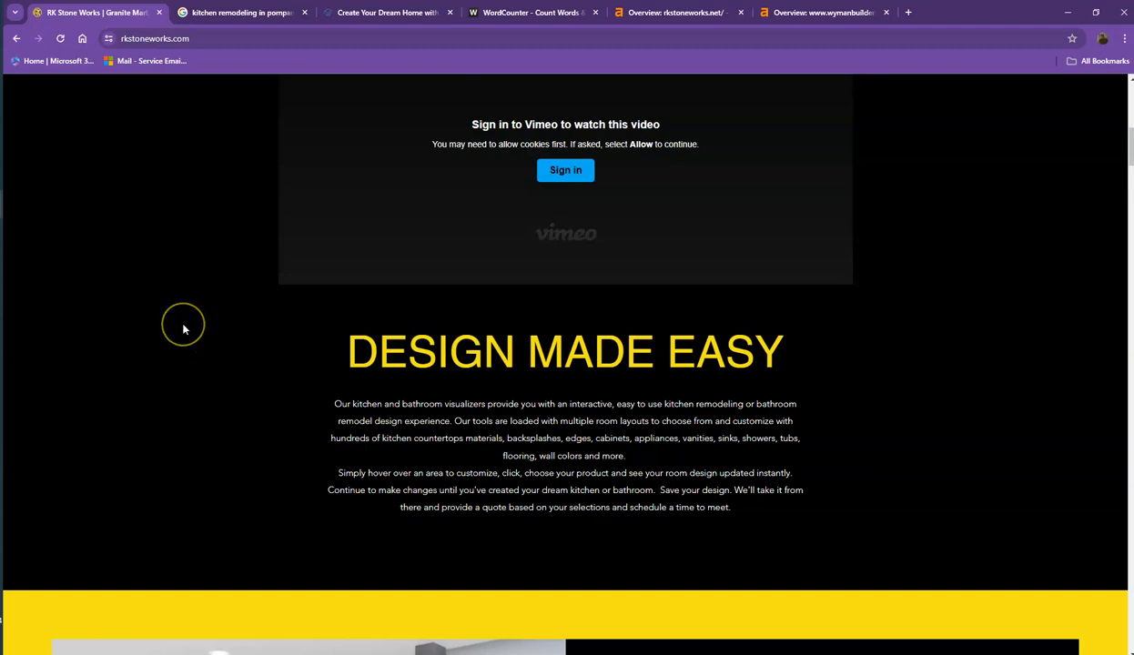